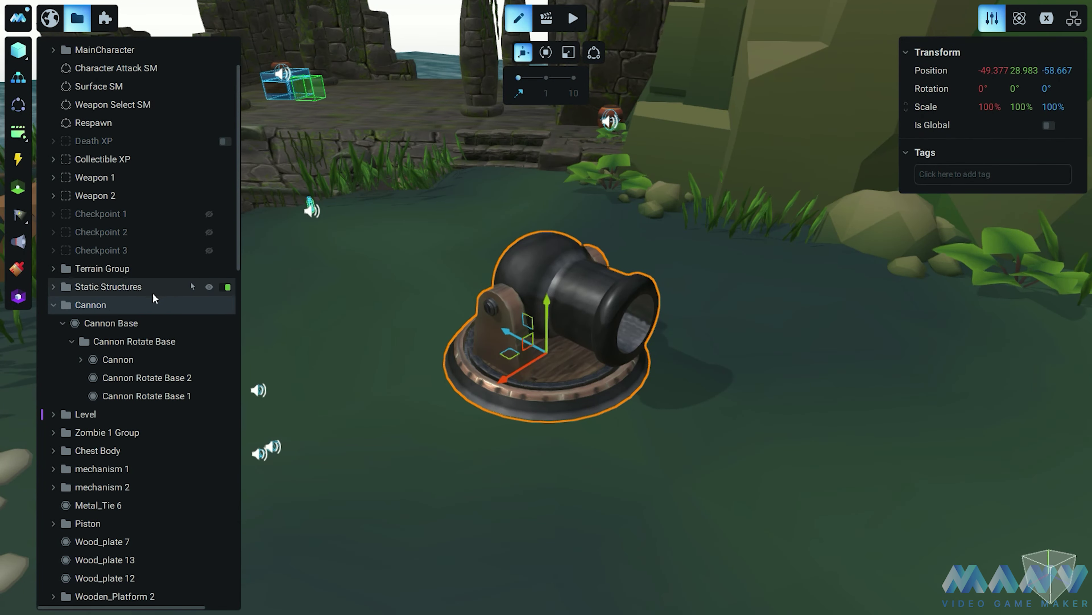
Test rotating Cannon Rotate Base about its Y axis and its child Cannon about the X axis
{"action": "left_click", "coordinate": [132, 341]}
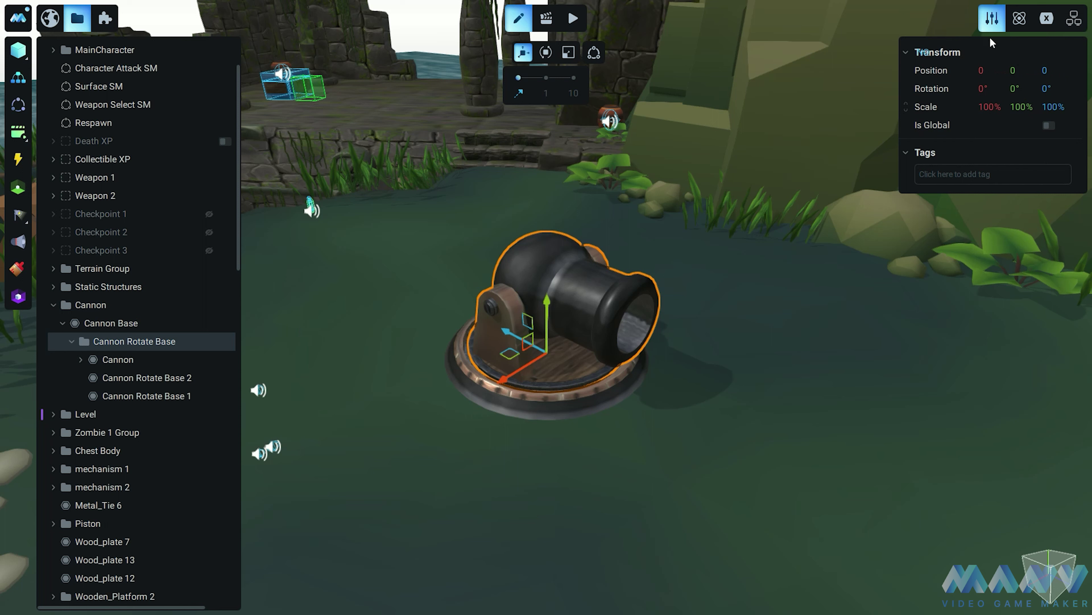
{"action": "left_click_drag", "start_coordinate": [1015, 87], "coordinate": [1067, 120]}
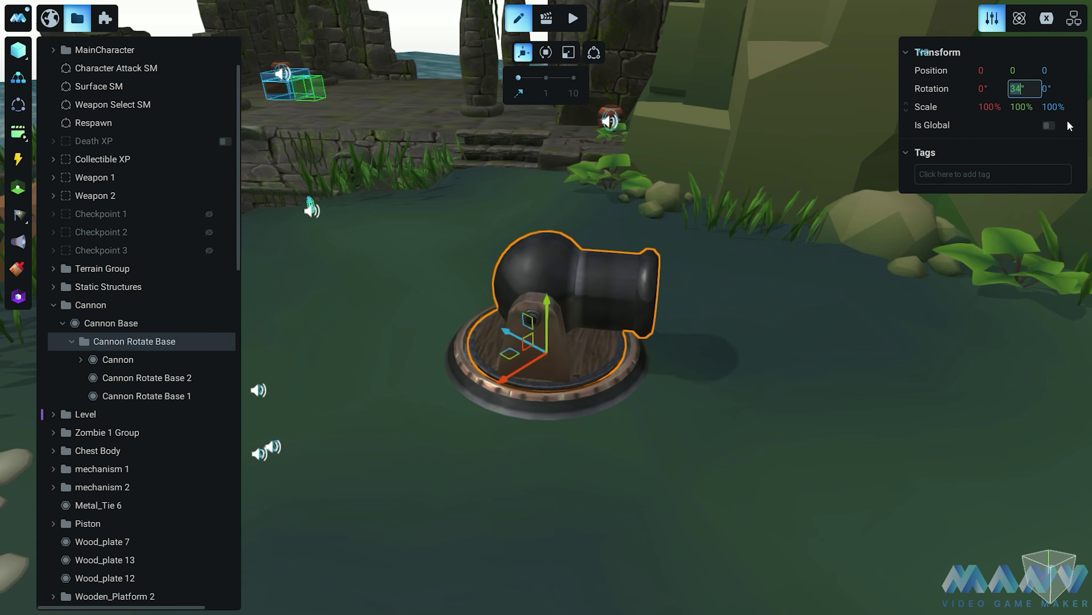
{"action": "key", "text": "Down"}
{"action": "key", "text": "Down"}
{"action": "key", "text": "Down"}
{"action": "key", "text": "Down"}
{"action": "key", "text": "Down"}
{"action": "key", "text": "Down"}
{"action": "key", "text": "Down"}
{"action": "key", "text": "Down"}
{"action": "key", "text": "Down"}
{"action": "key", "text": "Down"}
{"action": "key", "text": "Down"}
{"action": "key", "text": "Down"}
{"action": "key", "text": "Down"}
{"action": "key", "text": "Down"}
{"action": "key", "text": "Down"}
{"action": "key", "text": "Down"}
{"action": "key", "text": "Down"}
{"action": "key", "text": "Down"}
{"action": "key", "text": "Down"}
{"action": "key", "text": "Down"}
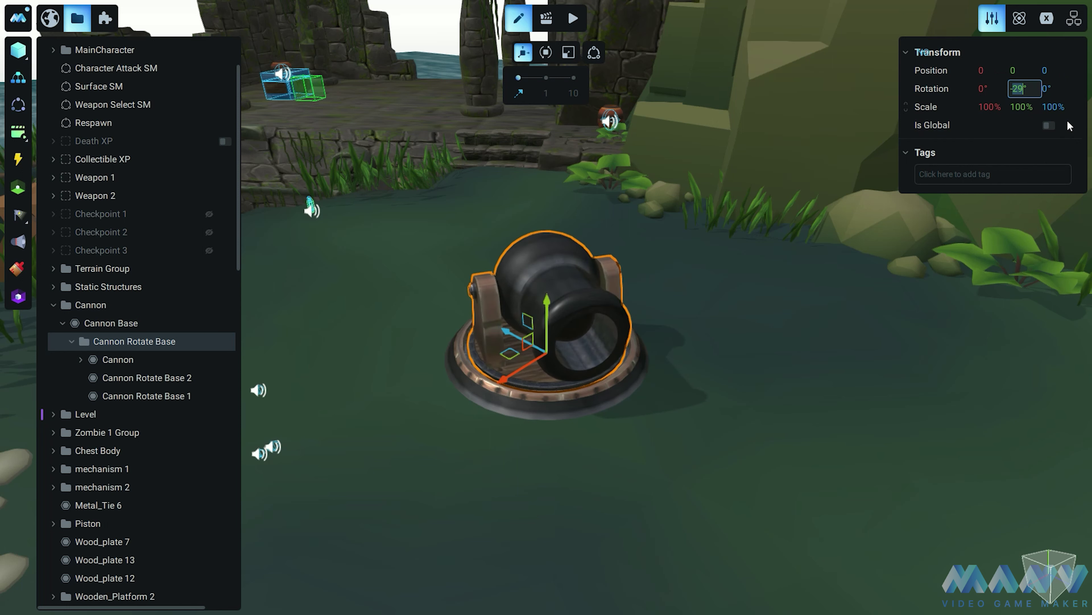
{"action": "left_click_drag", "start_coordinate": [1067, 120], "coordinate": [1066, 120]}
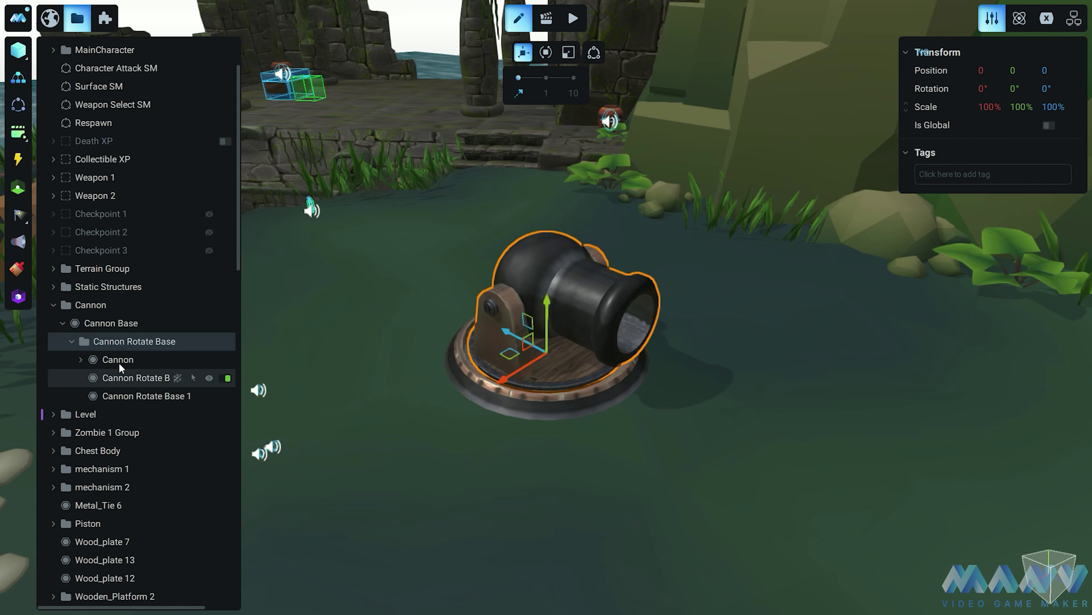
{"action": "left_click", "coordinate": [90, 361]}
{"action": "left_click_drag", "start_coordinate": [983, 88], "coordinate": [983, 88]}
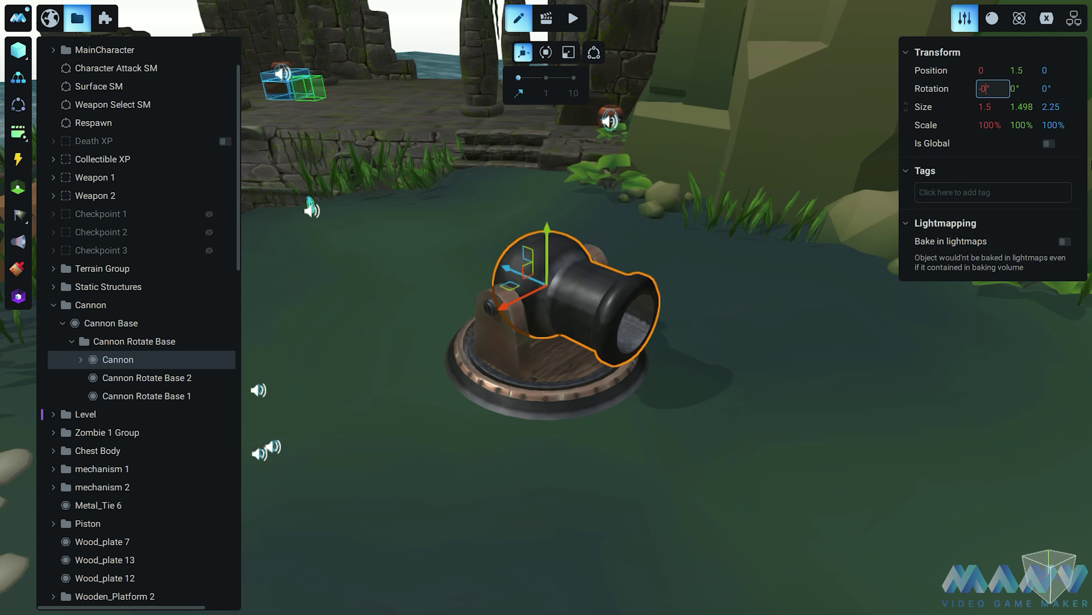
Add an Object variable named Target to the Cannon group
{"action": "left_click", "coordinate": [92, 305]}
{"action": "left_click", "coordinate": [1047, 20]}
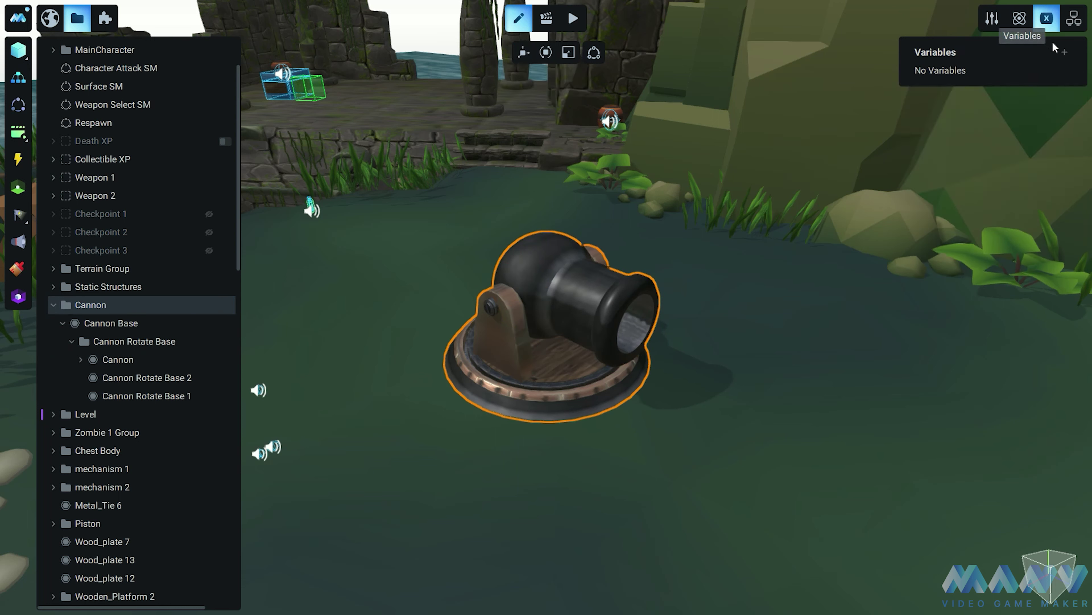
{"action": "left_click", "coordinate": [1065, 49]}
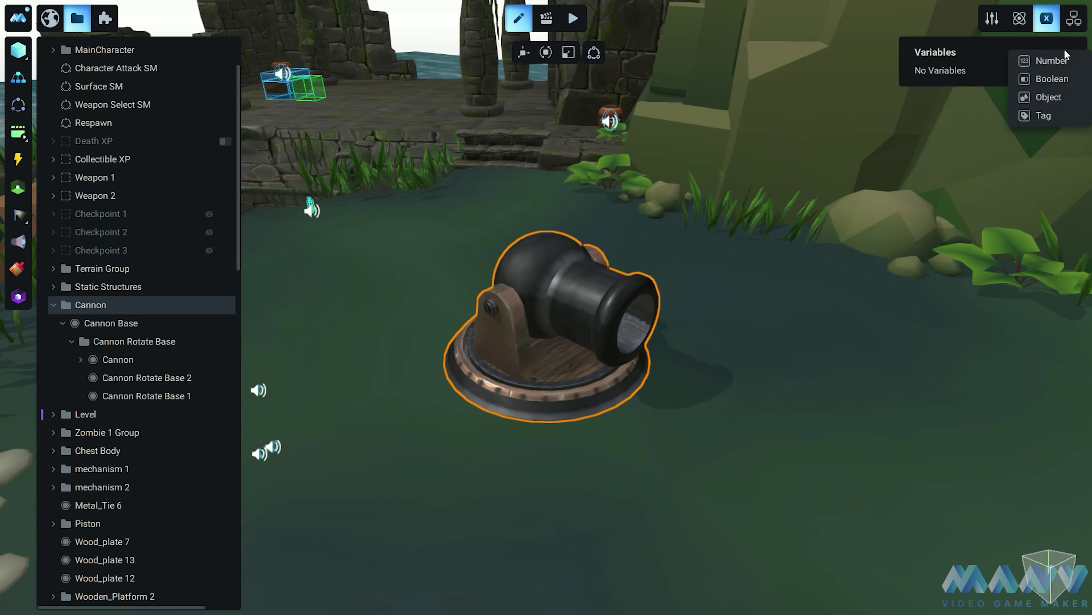
{"action": "left_click", "coordinate": [1047, 97]}
{"action": "key", "text": "BackSpace"}
{"action": "key", "text": "BackSpace"}
{"action": "key", "text": "BackSpace"}
{"action": "key", "text": "BackSpace"}
{"action": "type", "text": "T"}
{"action": "key", "text": "Return"}
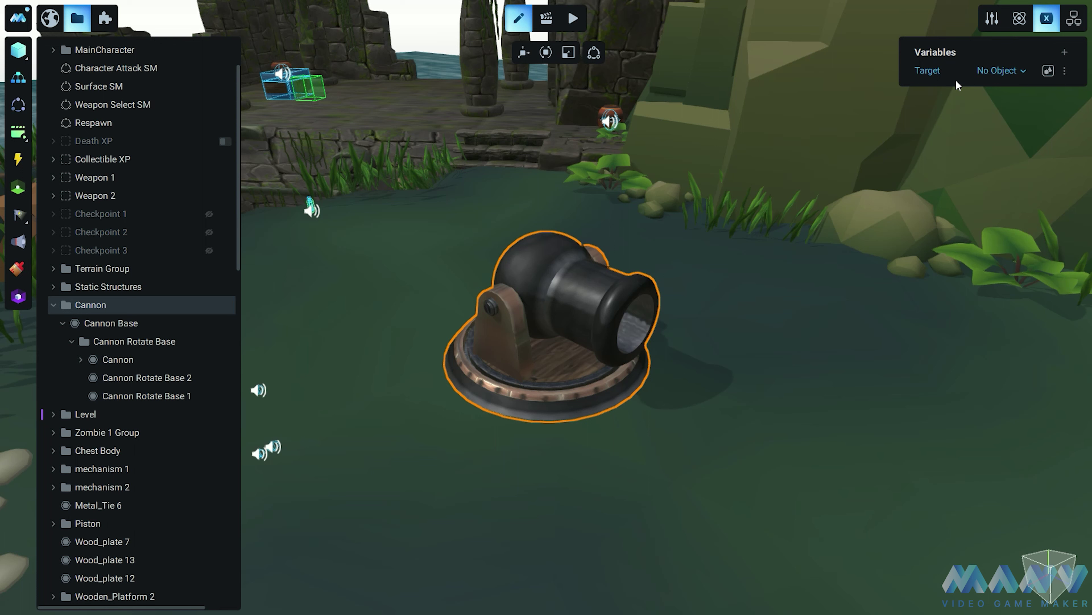
Try to assign MainCharacter Body as the object of the Cannon group's Target variable
{"action": "left_click", "coordinate": [1015, 72]}
{"action": "mouse_move", "coordinate": [810, 103]}
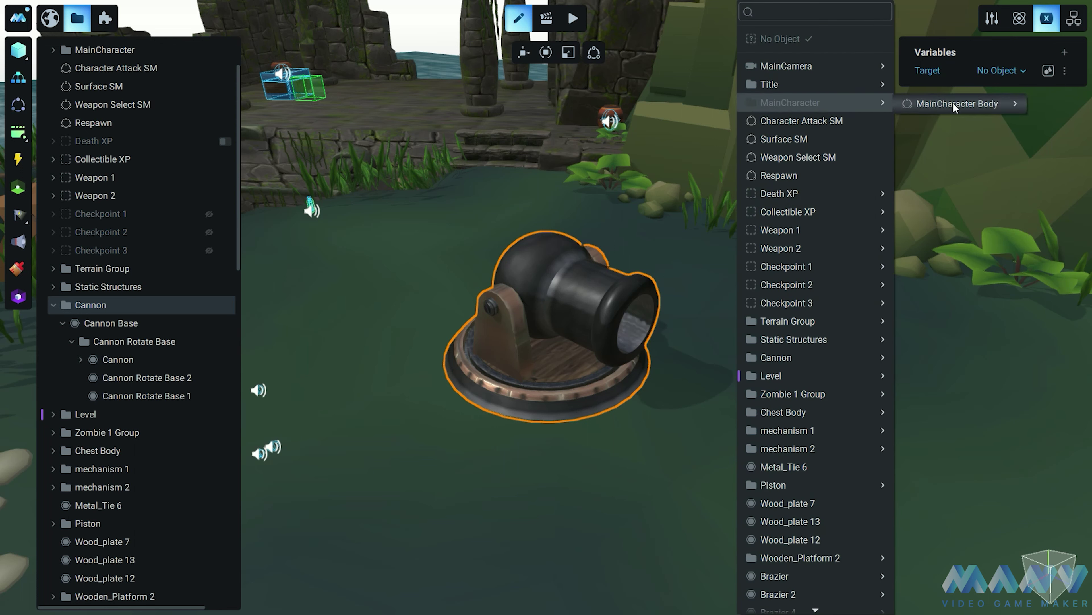
{"action": "left_click", "coordinate": [970, 110]}
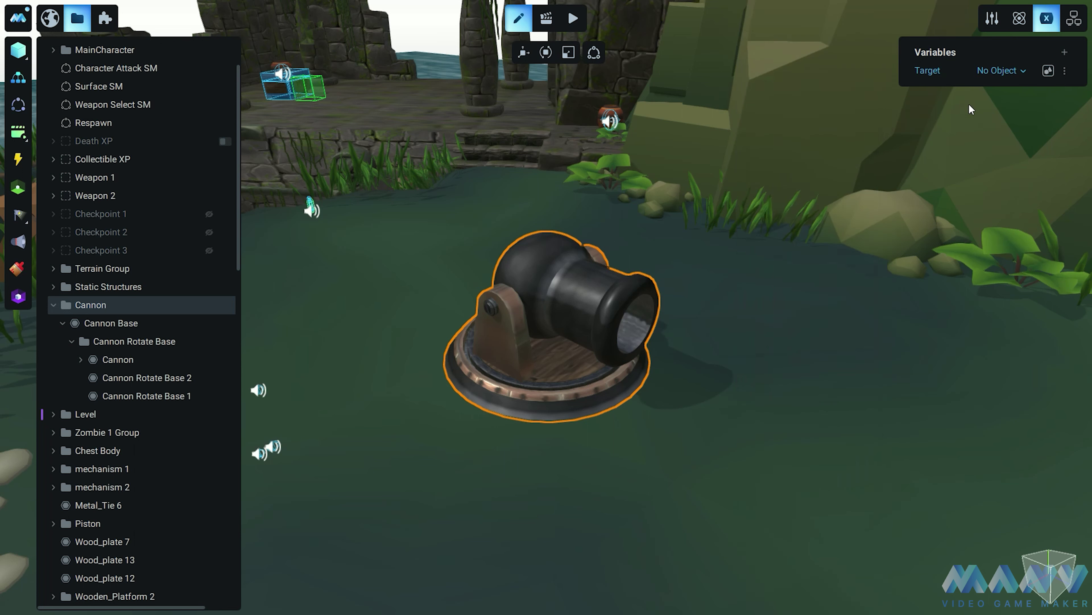
{"action": "left_click", "coordinate": [992, 18]}
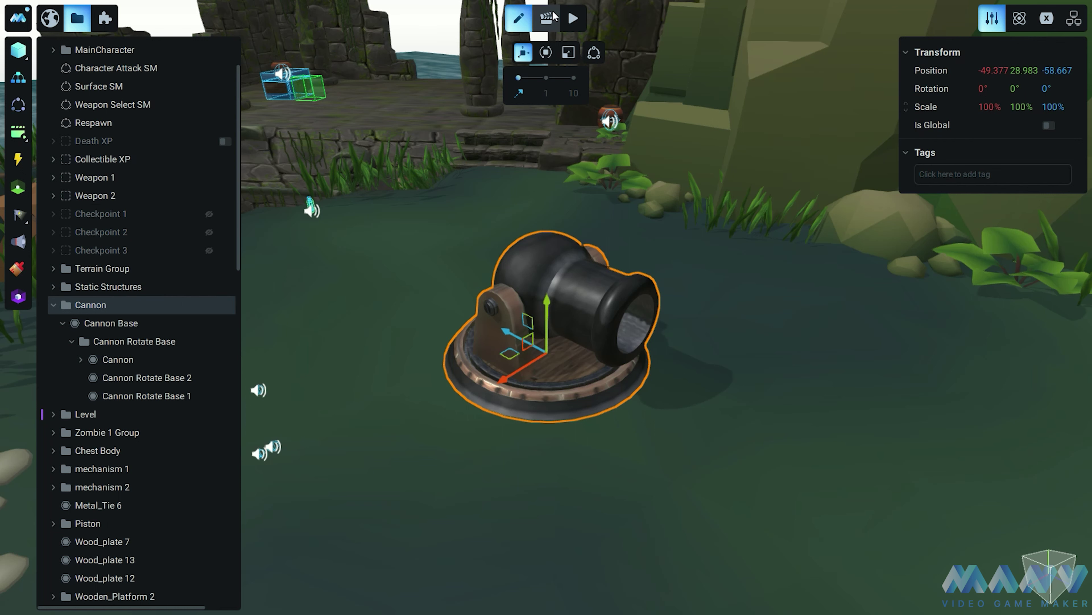
Create an animation in the Cannon group and name it targeting
{"action": "left_click", "coordinate": [546, 18]}
{"action": "right_click", "coordinate": [89, 303]}
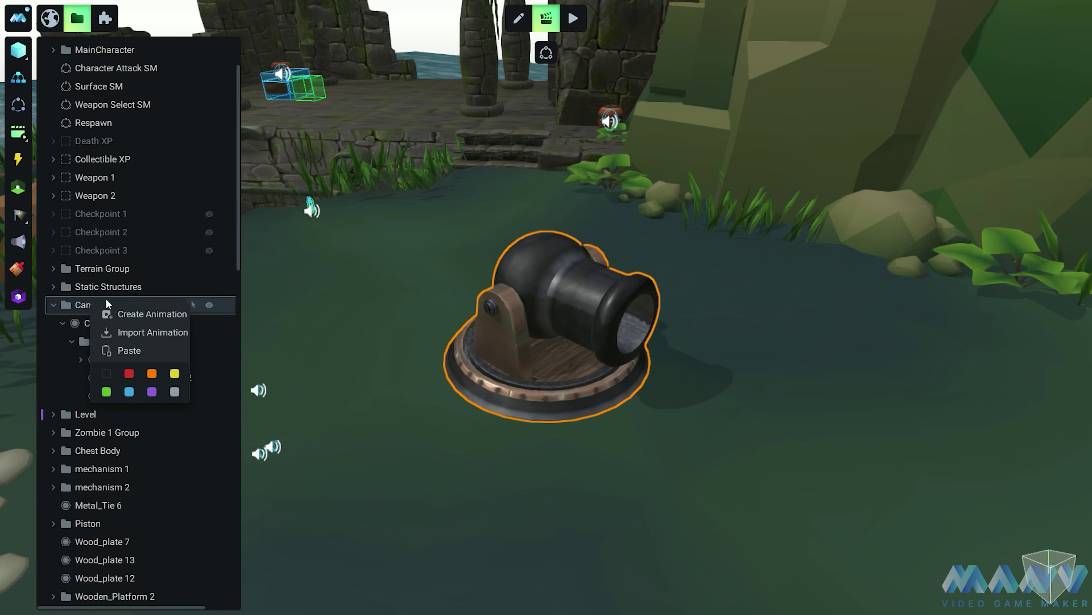
{"action": "left_click", "coordinate": [159, 313]}
{"action": "right_click", "coordinate": [112, 244]}
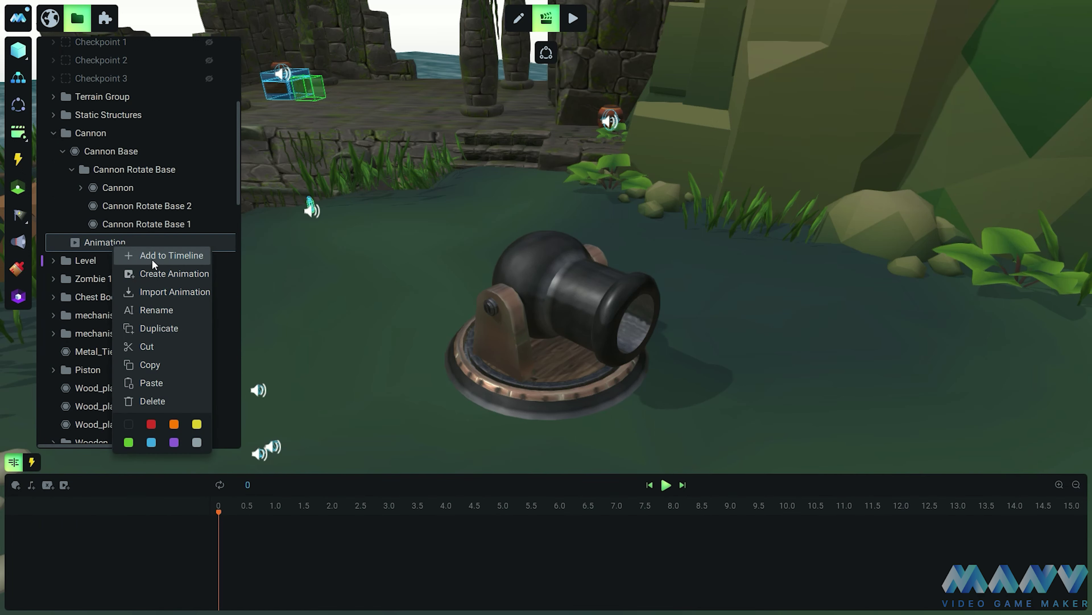
{"action": "left_click", "coordinate": [164, 311]}
{"action": "type", "text": "targeting"}
{"action": "key", "text": "Return"}
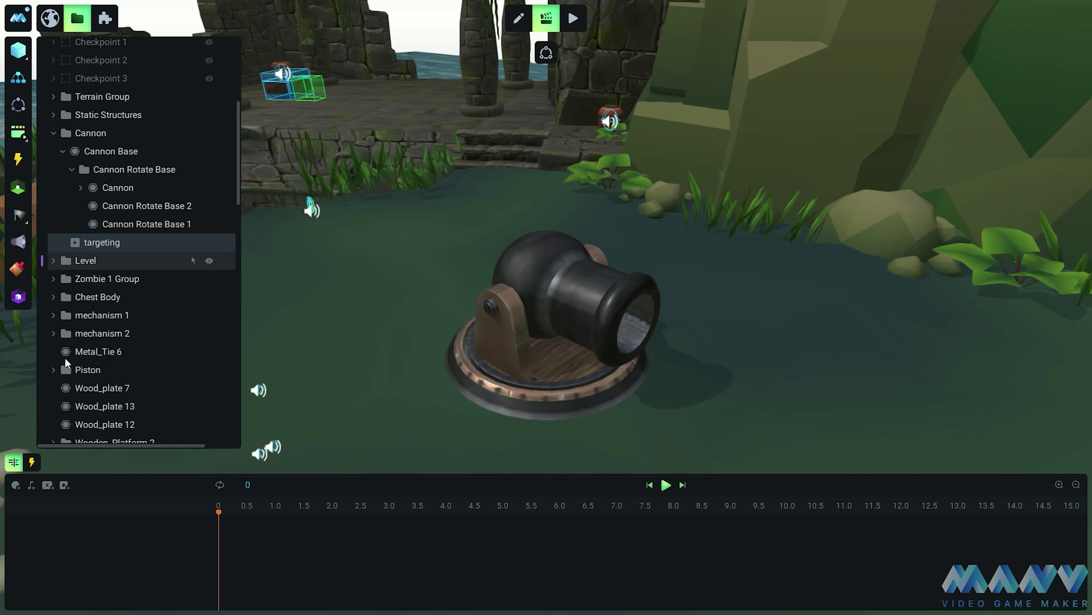
Add a new Number variable named distX with value 0 to the targeting animation's timeline
{"action": "left_click", "coordinate": [47, 485]}
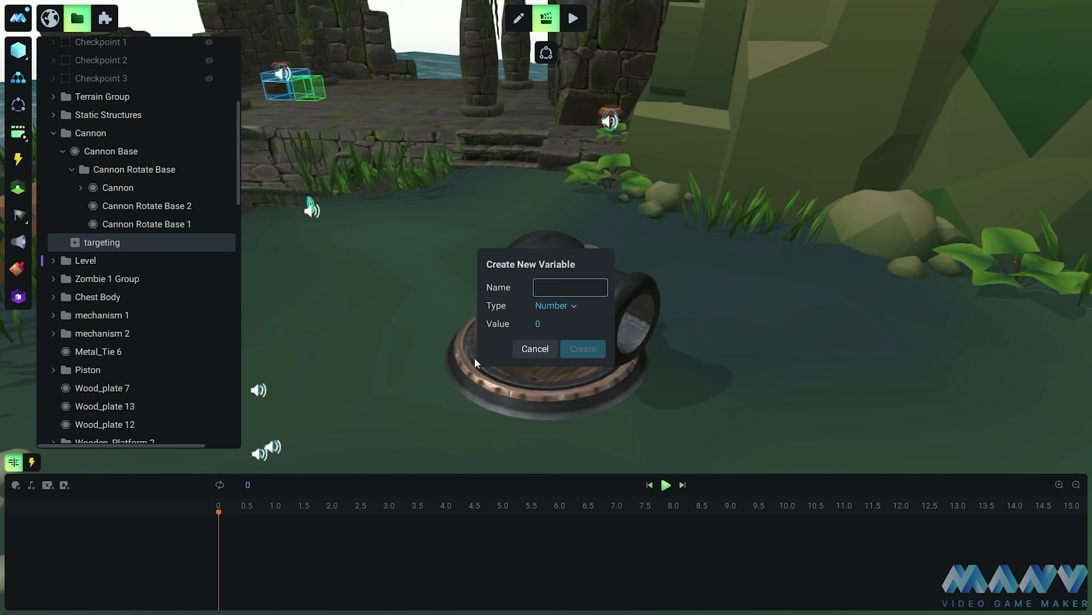
{"action": "type", "text": "distX"}
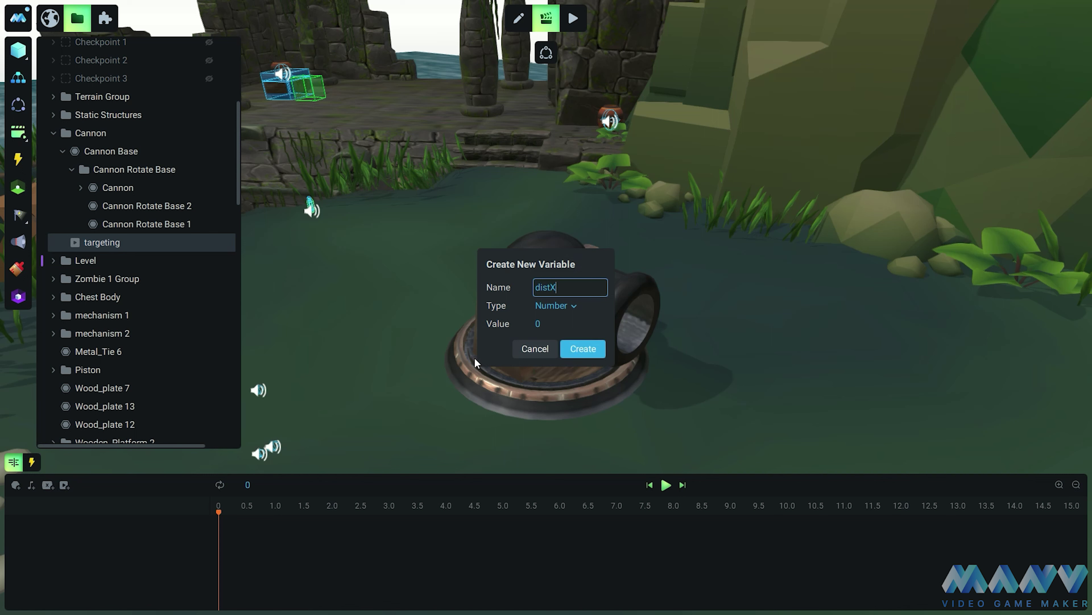
{"action": "left_click", "coordinate": [576, 347]}
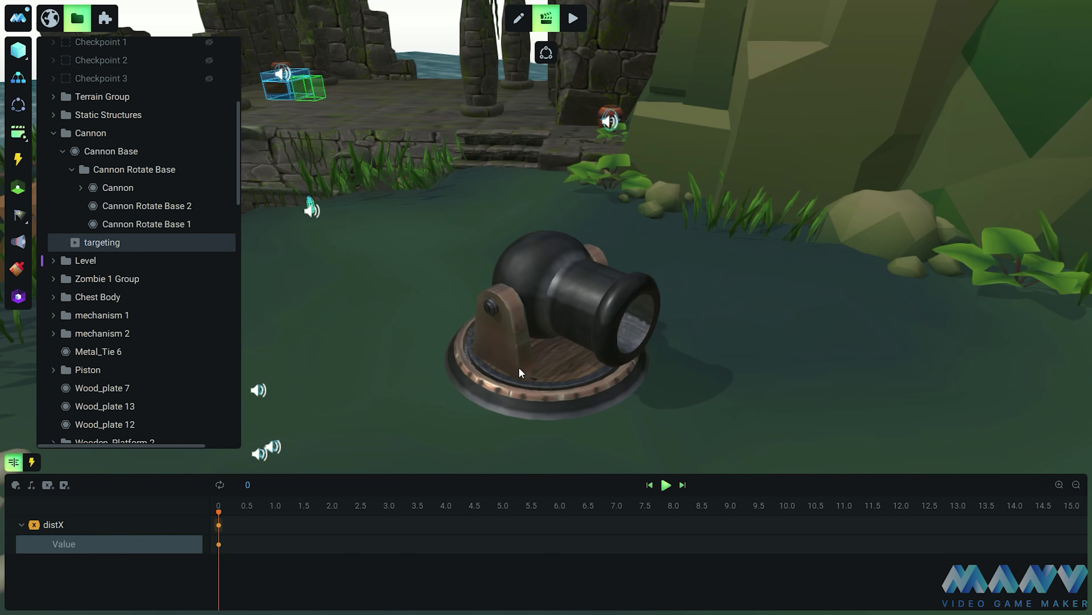
Set distX's keyframe value at time 0 to getGlobalPositionX(${Cannon}.Target) - getGlobalPositionX(${Cannon})
{"action": "left_click", "coordinate": [219, 544]}
{"action": "type", "text": "getglo"}
{"action": "left_click", "coordinate": [374, 369]}
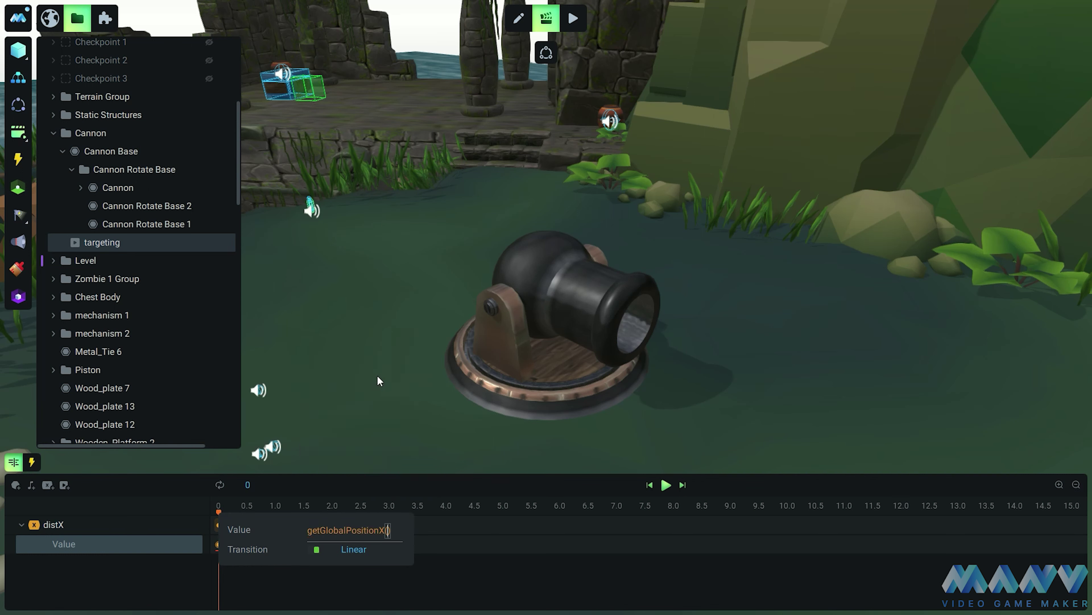
{"action": "type", "text": "${"}
{"action": "mouse_move", "coordinate": [510, 302]}
{"action": "left_click", "coordinate": [705, 353]}
{"action": "type", "text": "- getglo"}
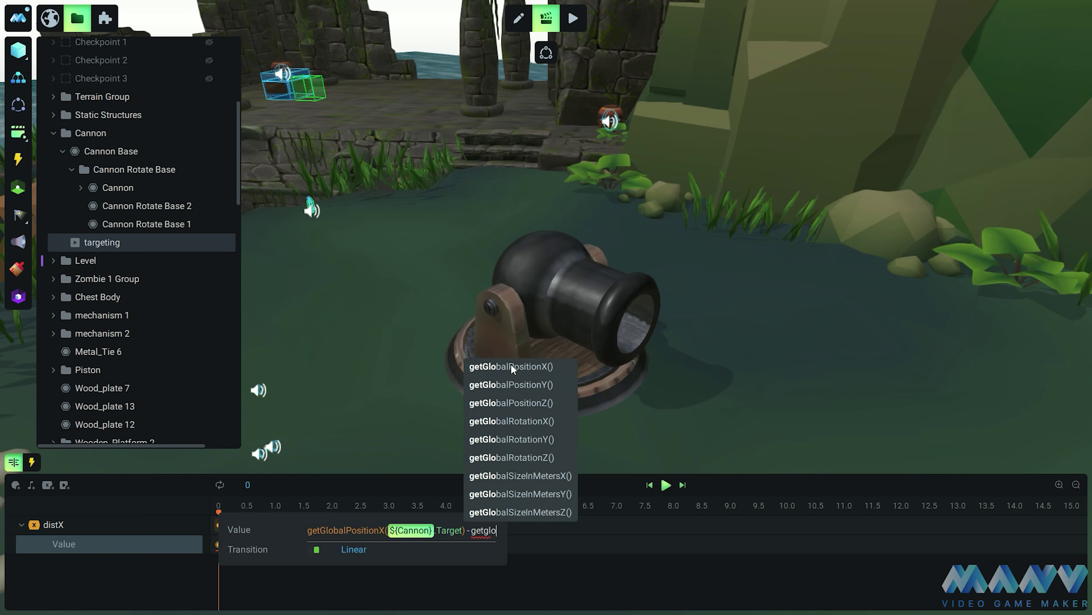
{"action": "left_click", "coordinate": [530, 365]}
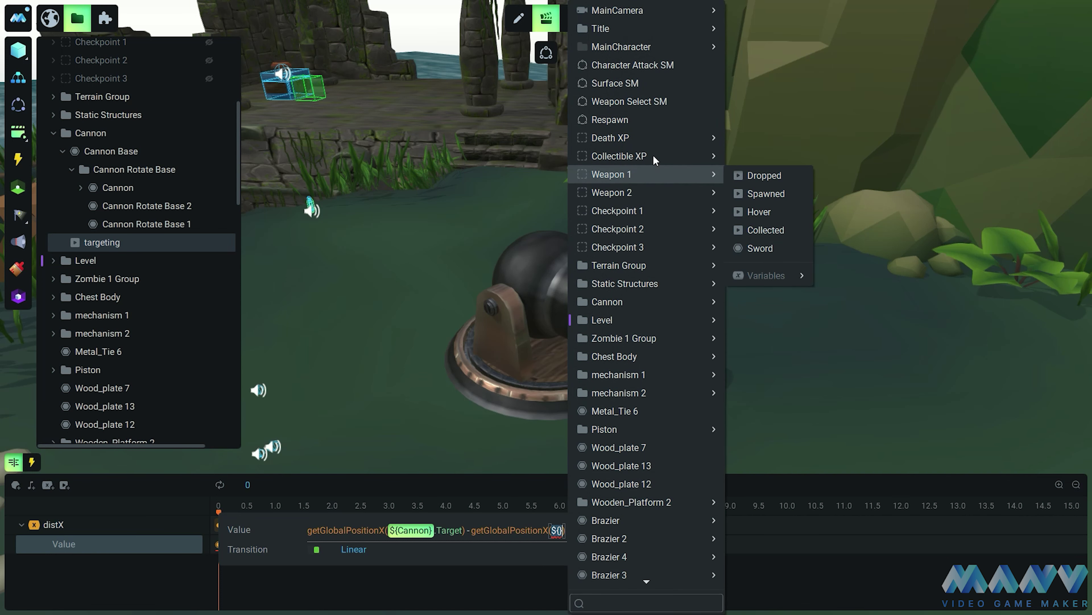
{"action": "left_click", "coordinate": [620, 307]}
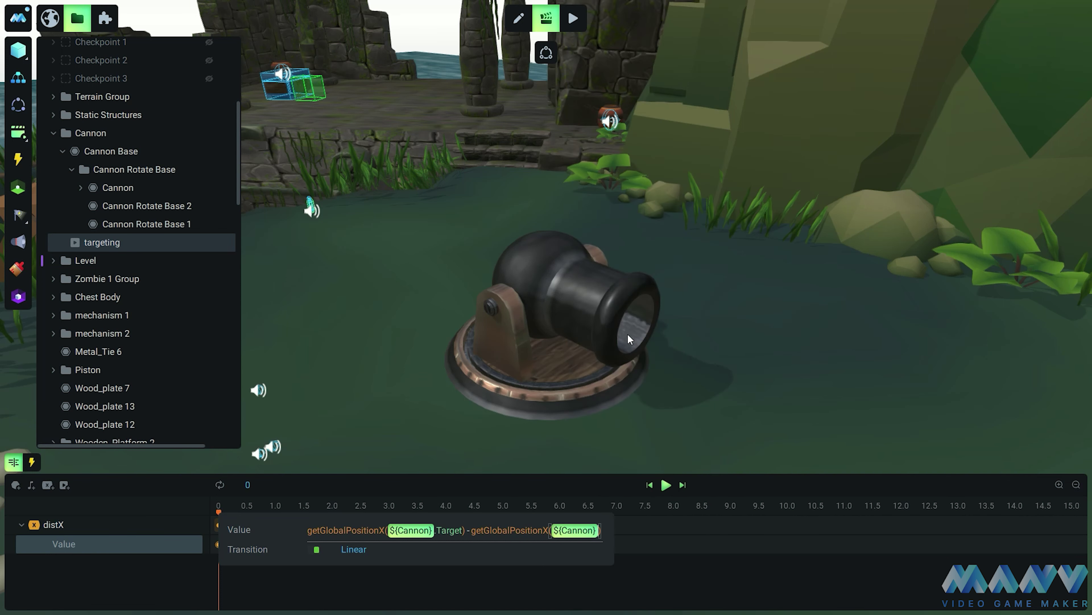
{"action": "key", "text": "Return"}
Add a new Number variable named distY to the targeting animation's timeline
{"action": "left_click", "coordinate": [48, 484]}
{"action": "type", "text": "distY"}
{"action": "key", "text": "Return"}
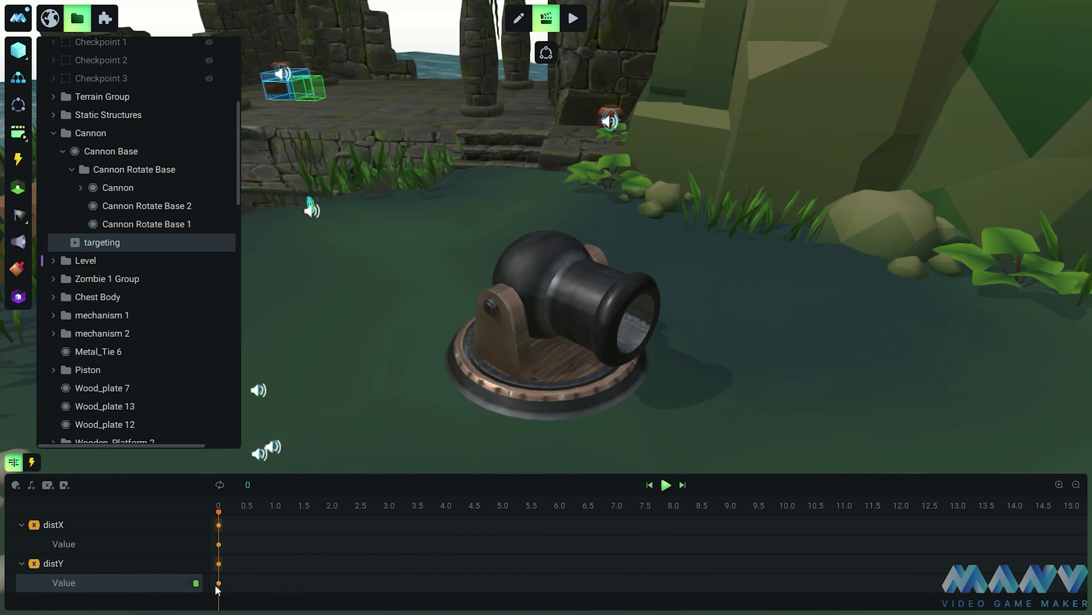
Set distY's keyframe value at time 0 to getGlobalPositionY(${Cannon}.Target) + 1 - getGlobalPositionY(${Cannon})
{"action": "left_click", "coordinate": [217, 584]}
{"action": "type", "text": "getgl"}
{"action": "key", "text": "Down"}
{"action": "key", "text": "Return"}
{"action": "mouse_move", "coordinate": [619, 304]}
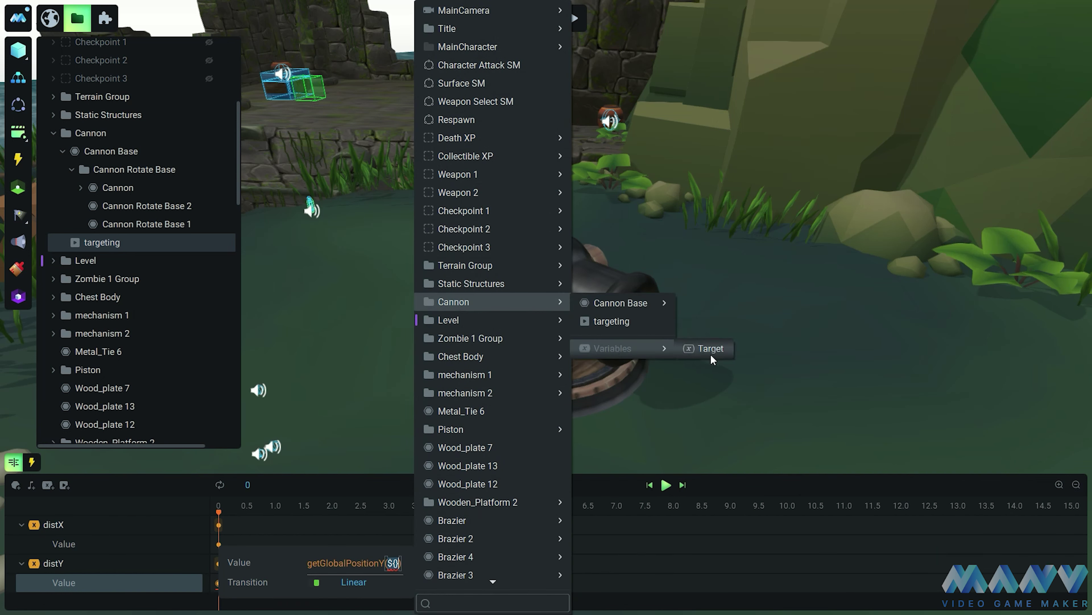
{"action": "left_click", "coordinate": [705, 354]}
{"action": "type", "text": "+ 1 - getglo"}
{"action": "key", "text": "Down"}
{"action": "key", "text": "Return"}
{"action": "left_click", "coordinate": [660, 306]}
Add a new Number variable named distZ to the targeting animation's timeline
{"action": "left_click", "coordinate": [48, 485]}
{"action": "type", "text": "distZ"}
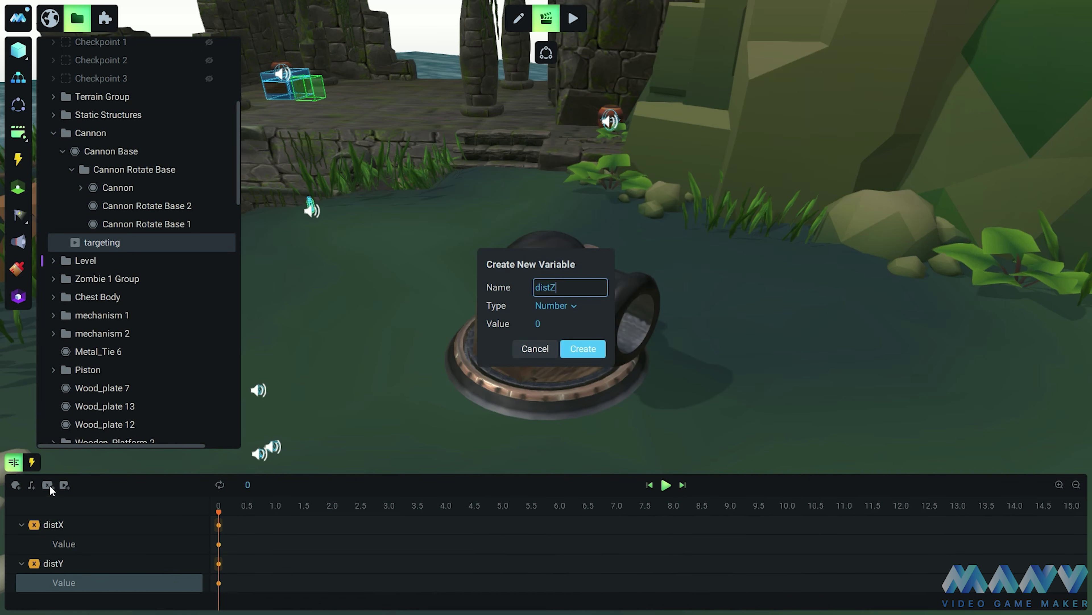
{"action": "key", "text": "Return"}
Set distZ's keyframe value at time 0 to getGlobalPositionZ(${Cannon}.Target) - getGlobalPositionZ(${Cannon})
{"action": "double_click", "coordinate": [218, 599]}
{"action": "type", "text": "getgl"}
{"action": "left_click", "coordinate": [358, 456]}
{"action": "mouse_move", "coordinate": [487, 302]}
{"action": "mouse_move", "coordinate": [632, 348]}
{"action": "left_click", "coordinate": [705, 349]}
{"action": "key", "text": "Right"}
{"action": "type", "text": "- getgl"}
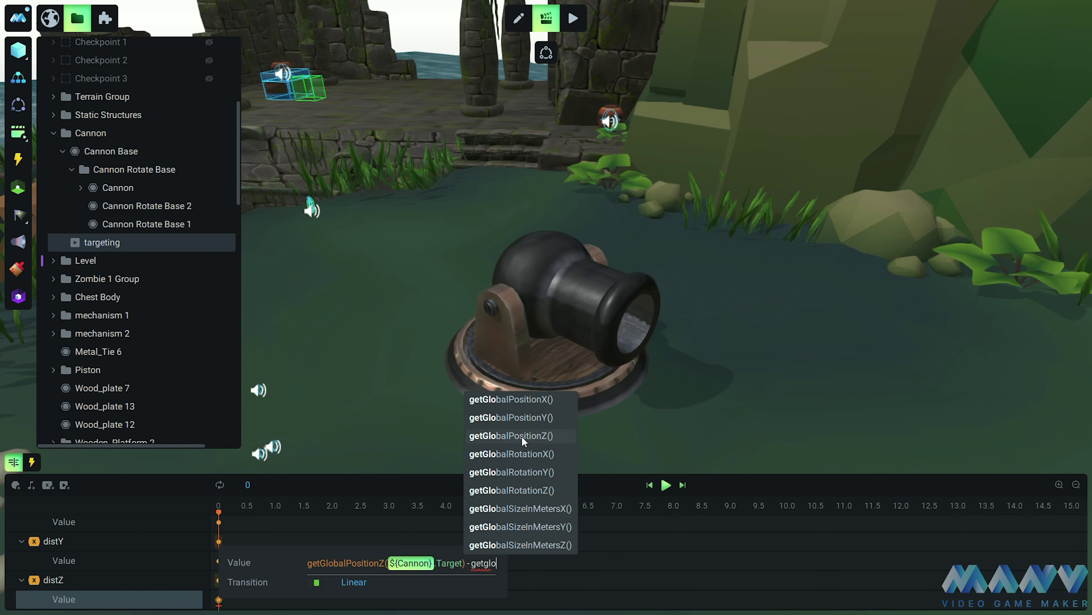
{"action": "left_click", "coordinate": [522, 439]}
{"action": "type", "text": "$"}
{"action": "left_click", "coordinate": [610, 303]}
{"action": "left_click", "coordinate": [722, 511]}
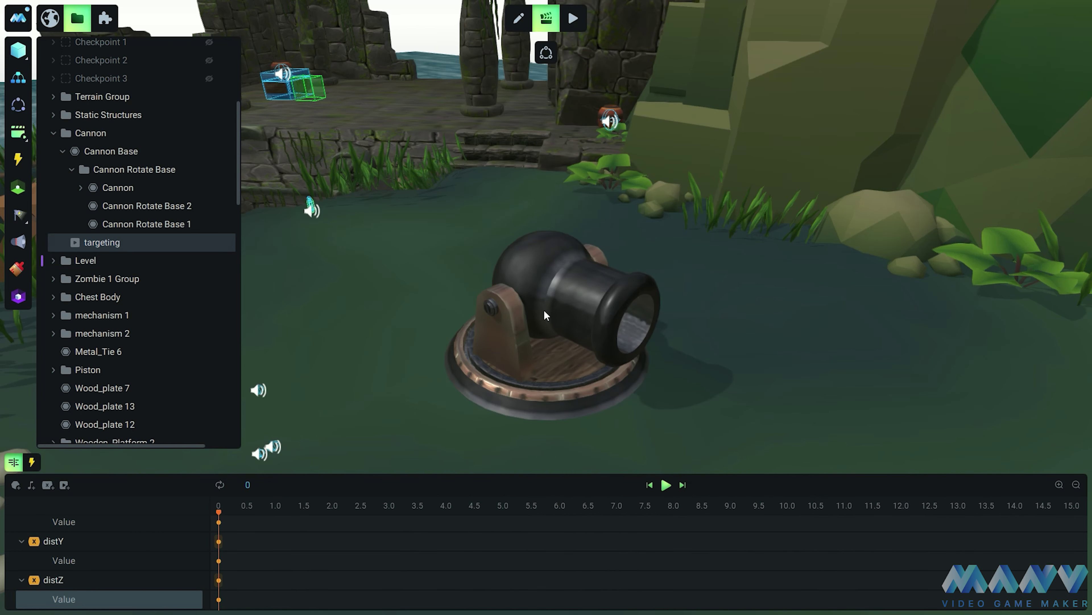
{"action": "scroll", "coordinate": [544, 310], "scroll_direction": "down", "scroll_amount": 1}
{"action": "left_click", "coordinate": [551, 304]}
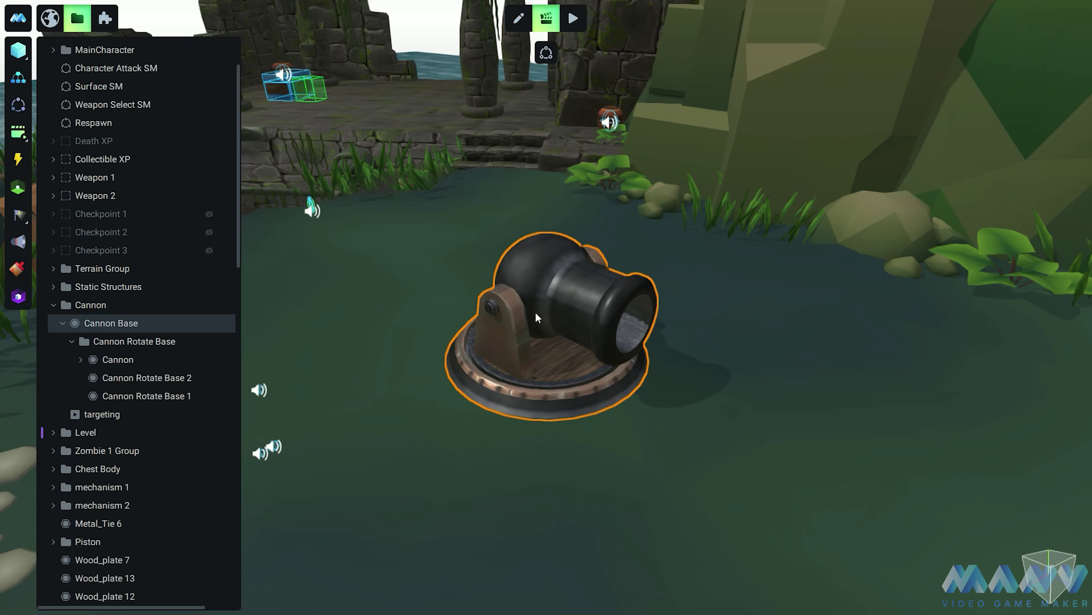
{"action": "middle_click_drag", "start_coordinate": [497, 384], "coordinate": [722, 371]}
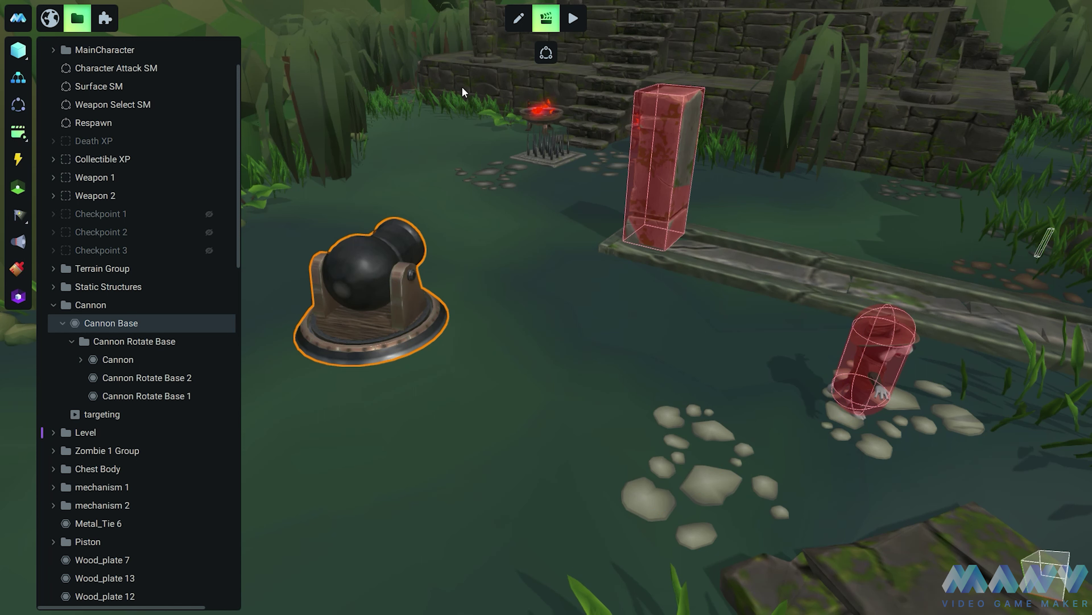
Reopen the targeting animation and add a new Number variable named rotY with value 0
{"action": "left_click", "coordinate": [108, 413]}
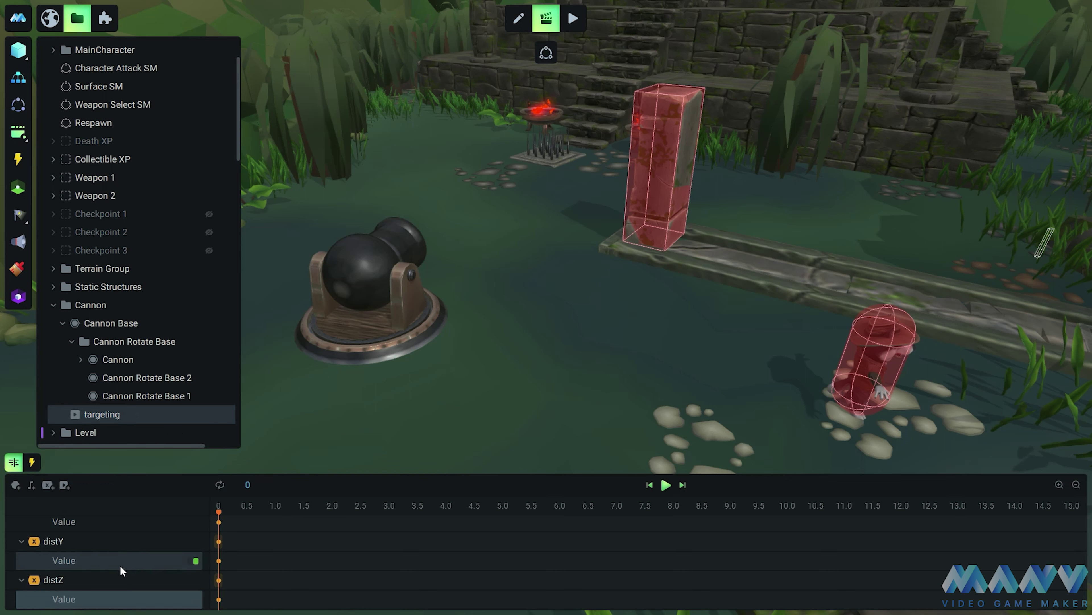
{"action": "left_click", "coordinate": [48, 485]}
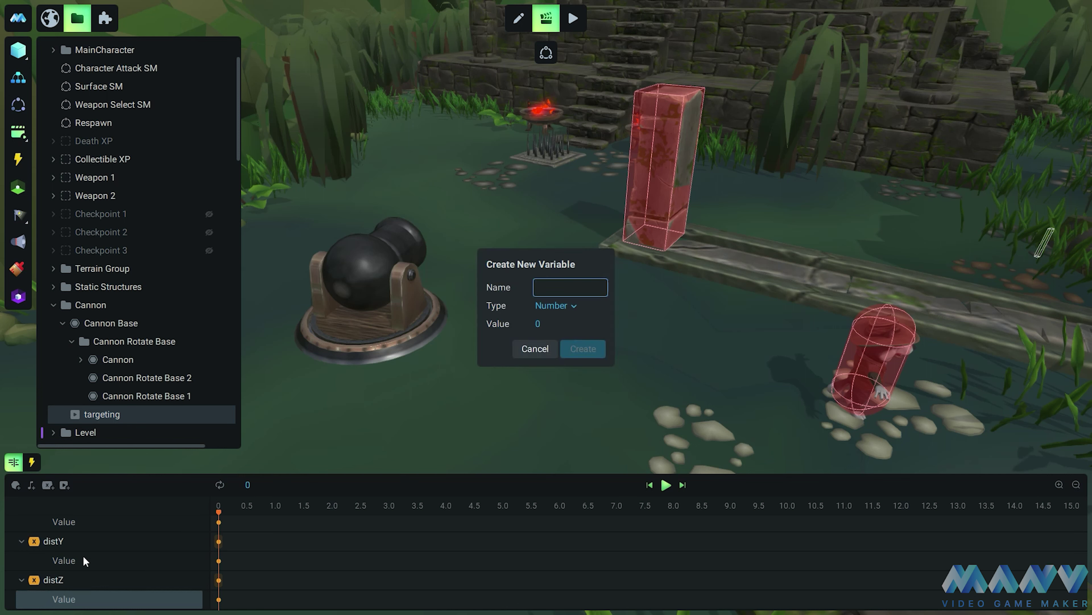
{"action": "type", "text": "rotY"}
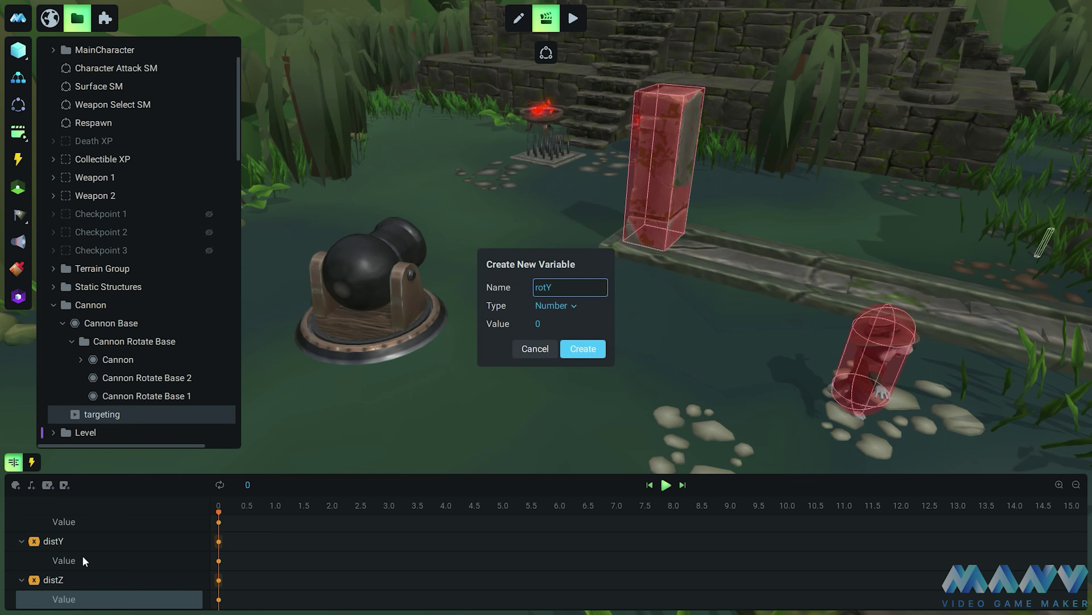
{"action": "left_click", "coordinate": [582, 351]}
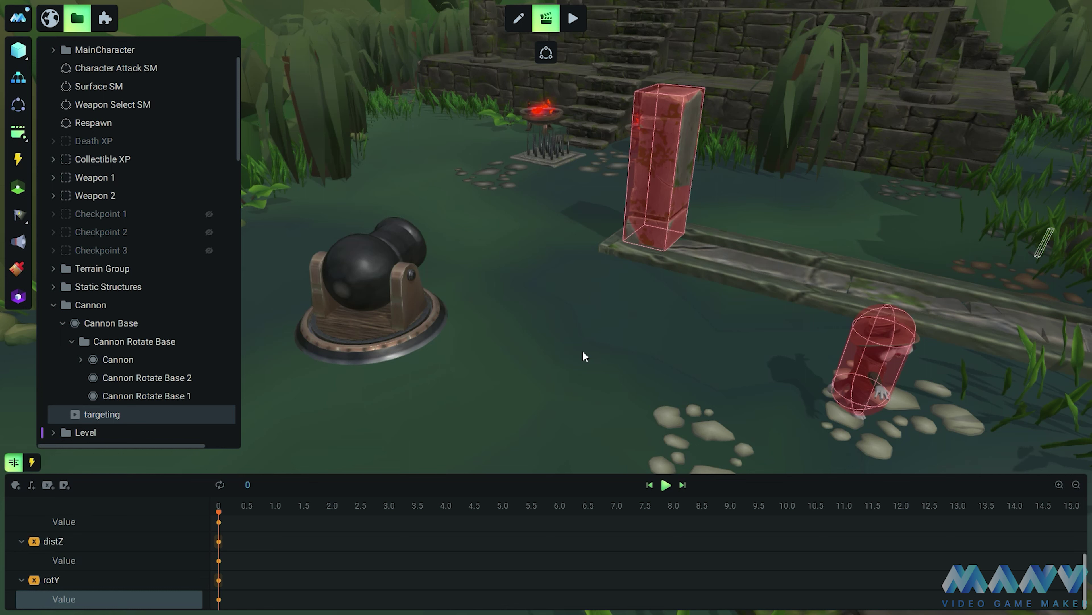
Set rotY's keyframe value at time 0 to -90 - atan2(distZ,distX) * 180 / pi
{"action": "left_click", "coordinate": [218, 599]}
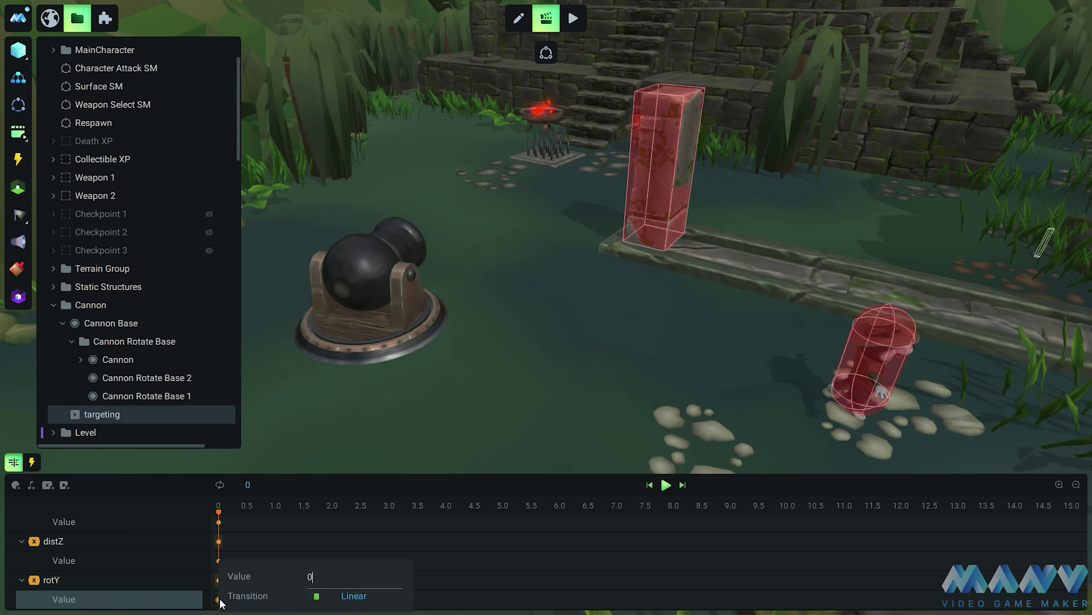
{"action": "key", "text": "BackSpace"}
{"action": "type", "text": "-90 - atan"}
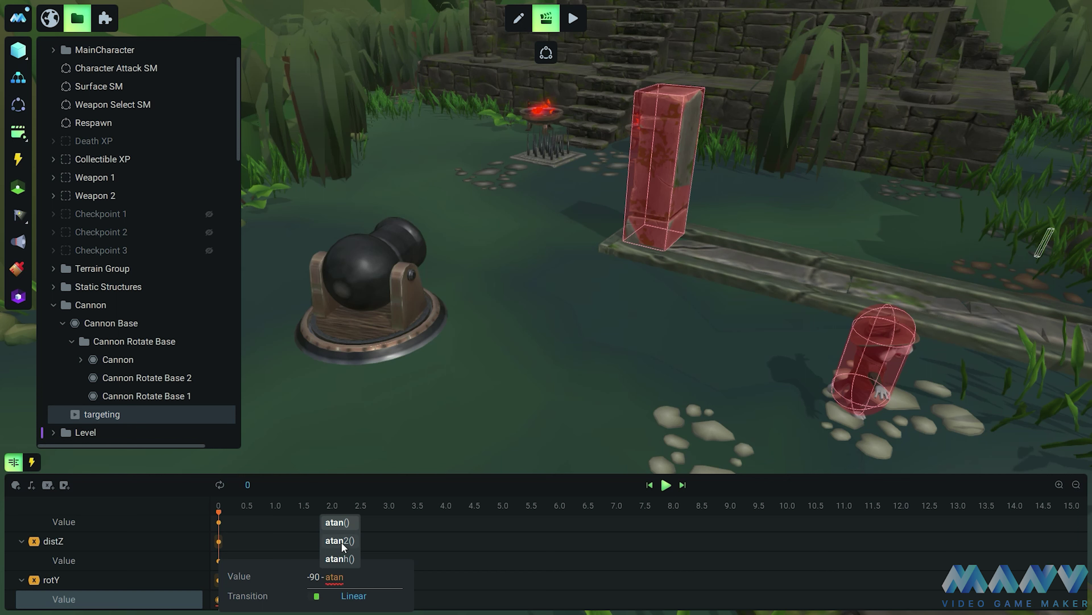
{"action": "left_click", "coordinate": [342, 541]}
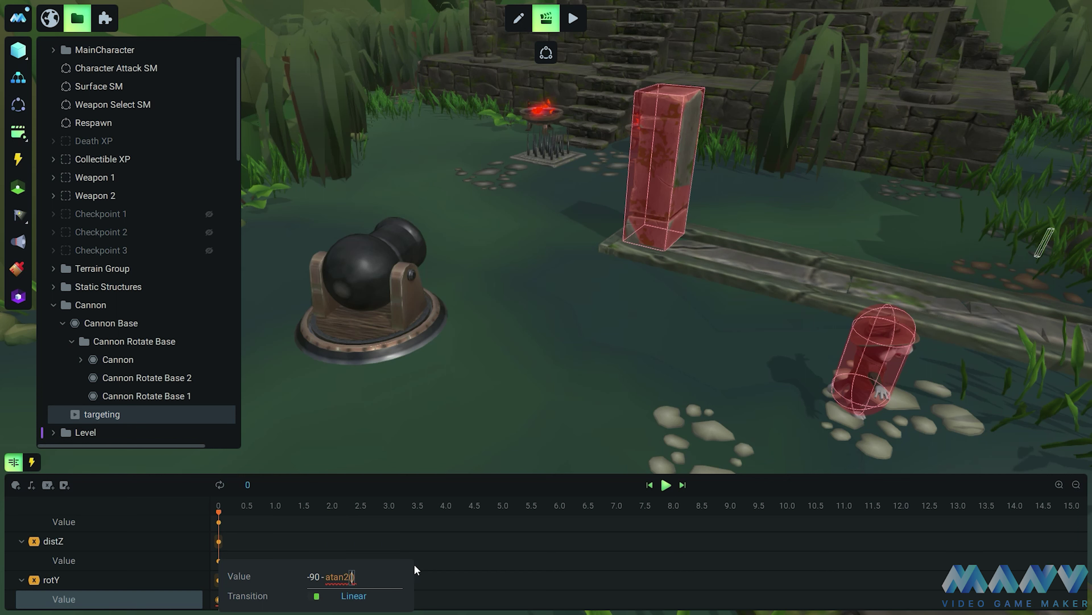
{"action": "type", "text": "dist"}
{"action": "left_click", "coordinate": [363, 558]}
{"action": "type", "text": ",dist"}
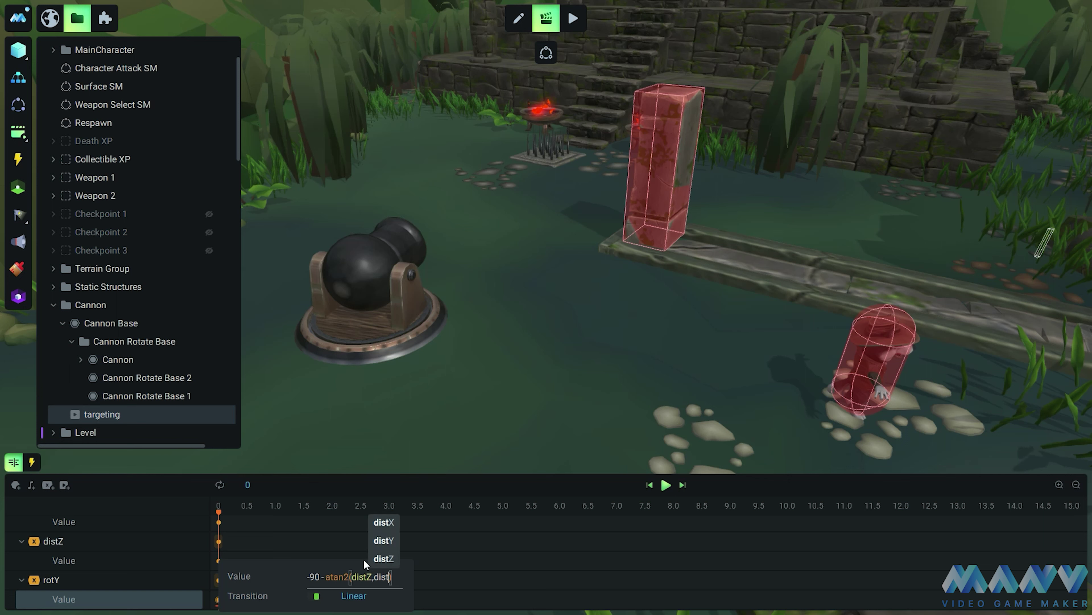
{"action": "left_click", "coordinate": [388, 526]}
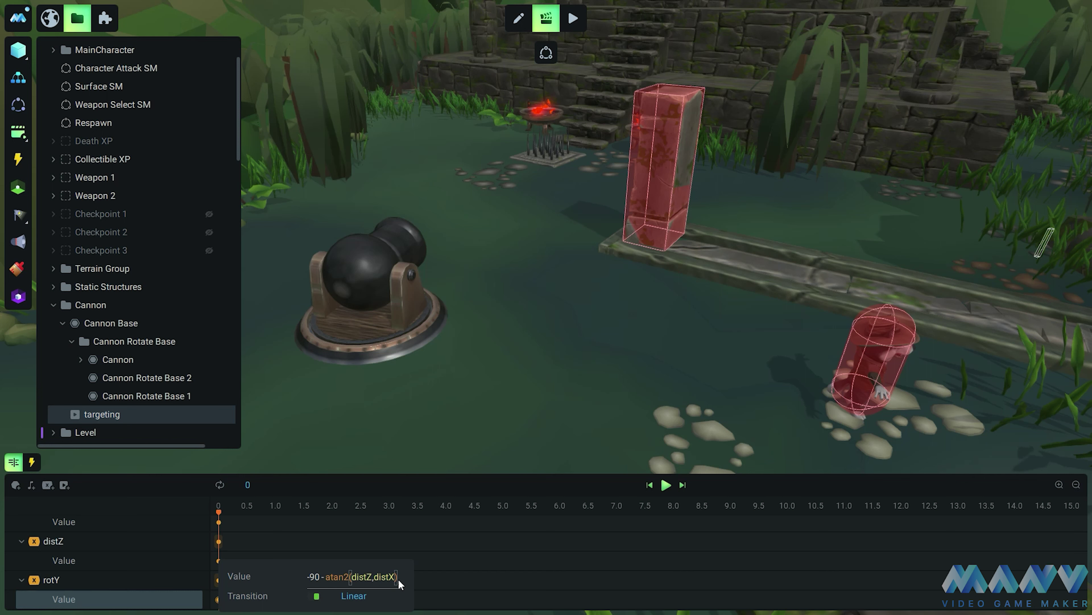
{"action": "type", "text": "*"}
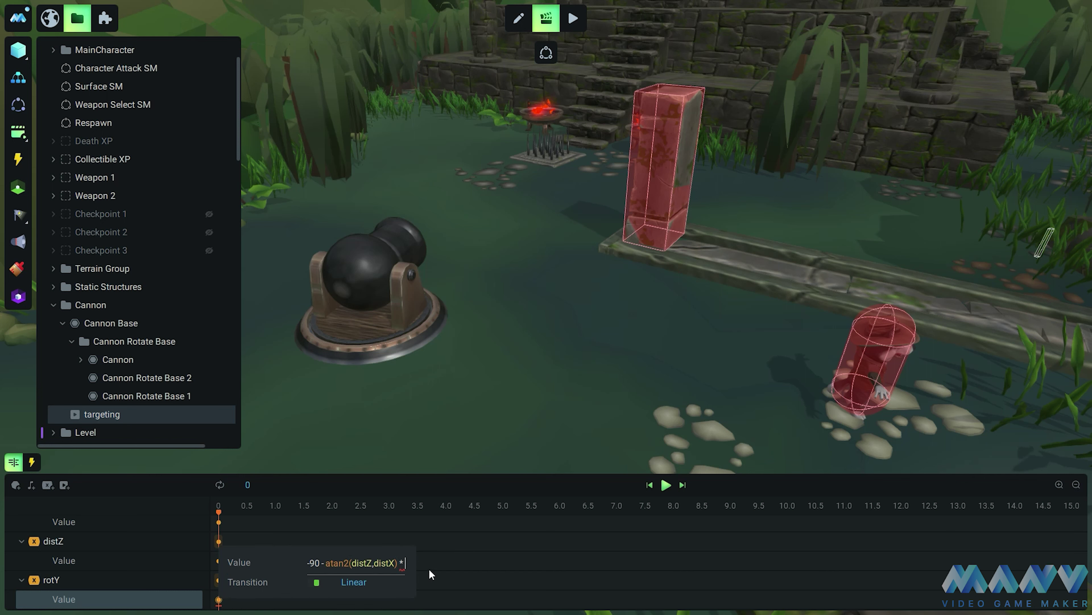
{"action": "type", "text": " 180 / p"}
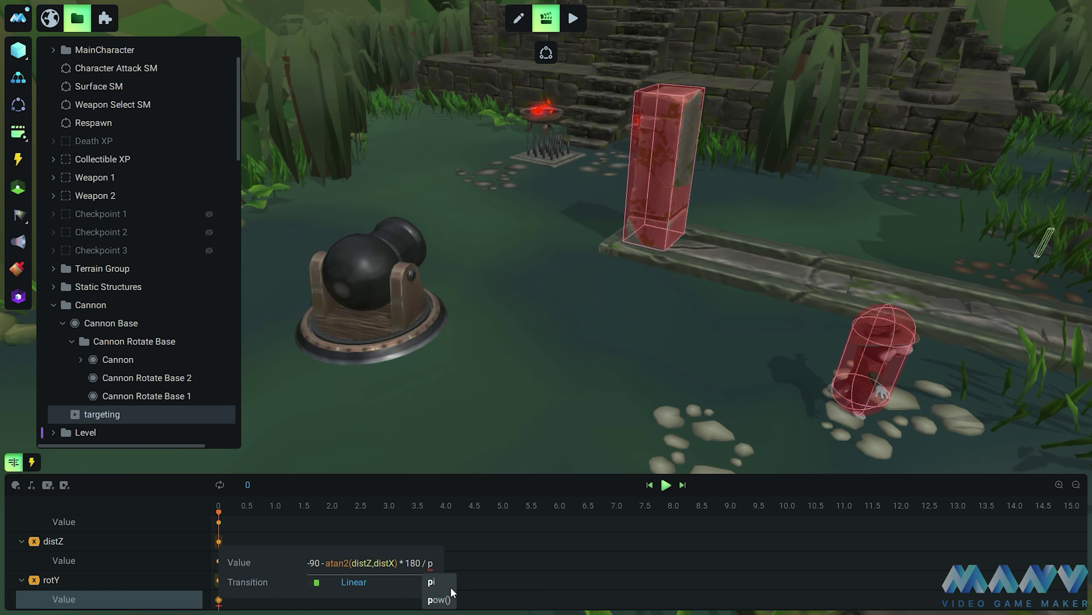
{"action": "left_click", "coordinate": [440, 583]}
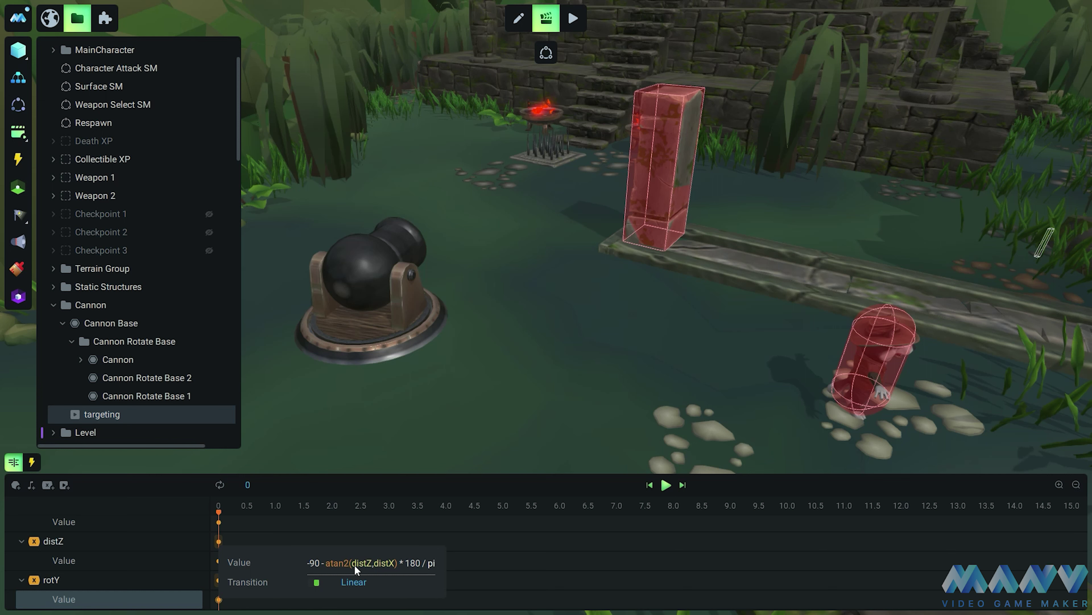
{"action": "left_click", "coordinate": [452, 576]}
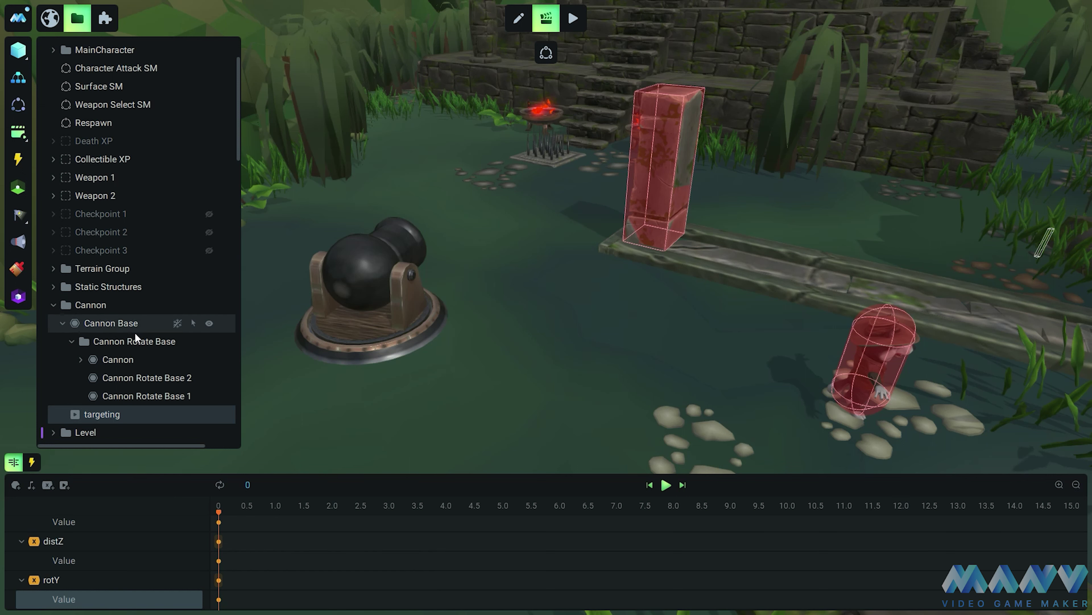
Add the Cannon Rotate Base group to the targeting animation's timeline with a Rotation X property
{"action": "right_click", "coordinate": [147, 343]}
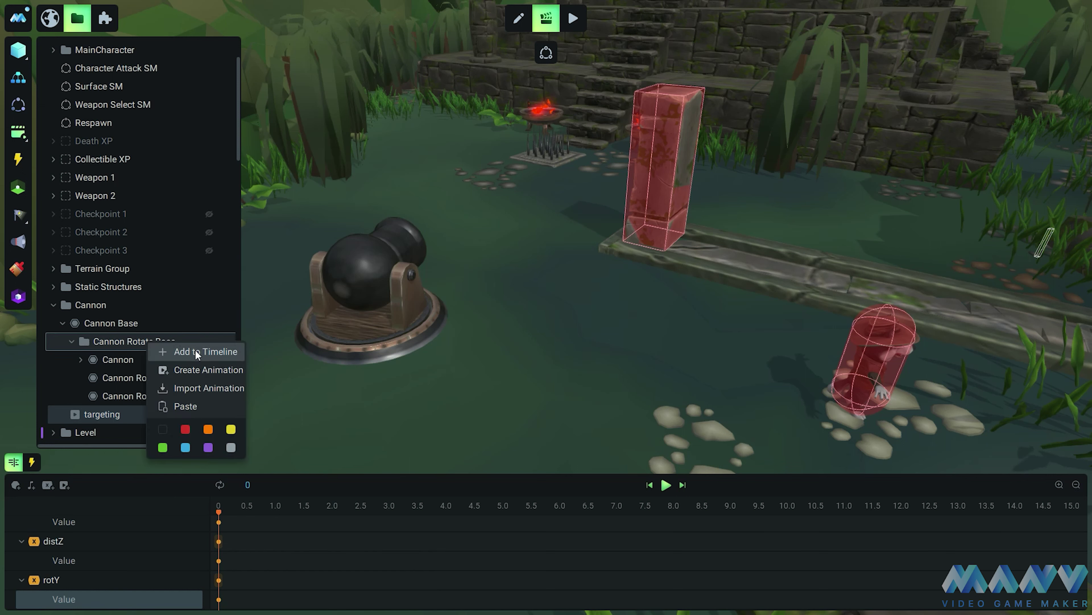
{"action": "left_click", "coordinate": [194, 349]}
{"action": "right_click", "coordinate": [177, 599]}
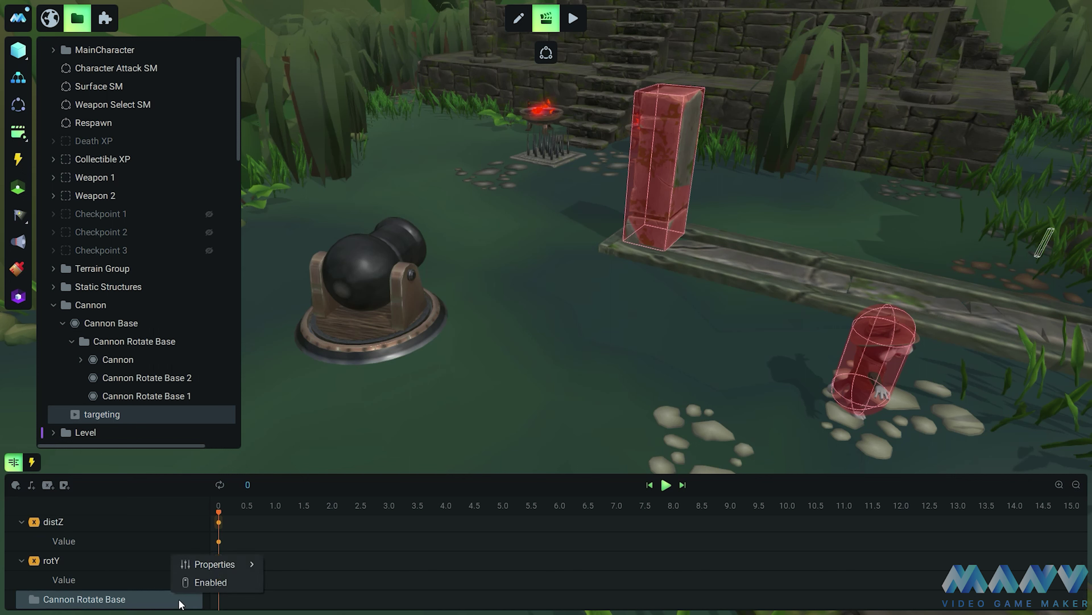
{"action": "mouse_move", "coordinate": [225, 564]}
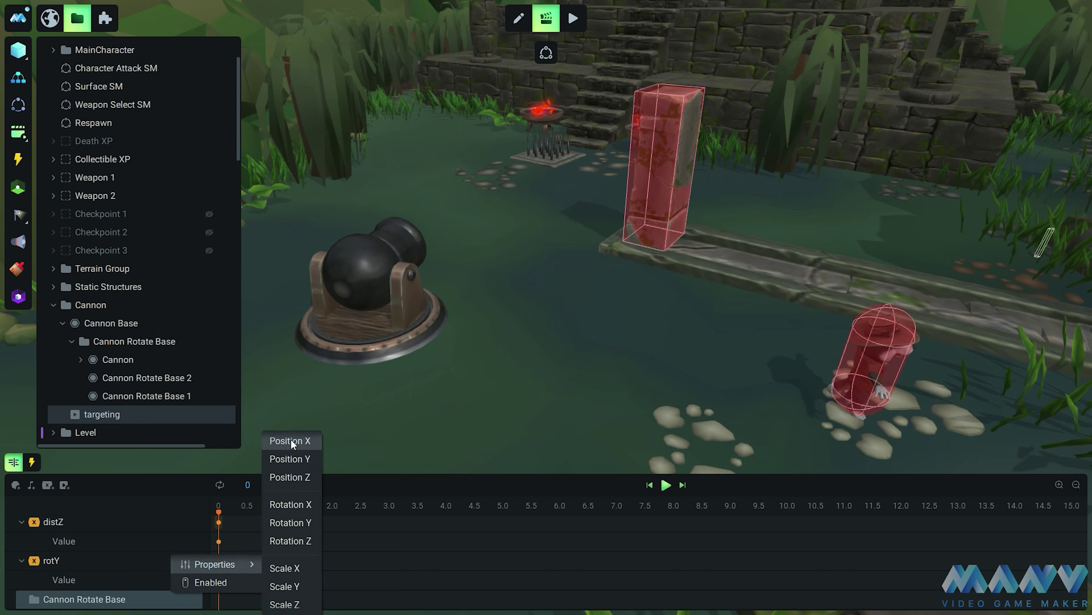
{"action": "left_click", "coordinate": [290, 503]}
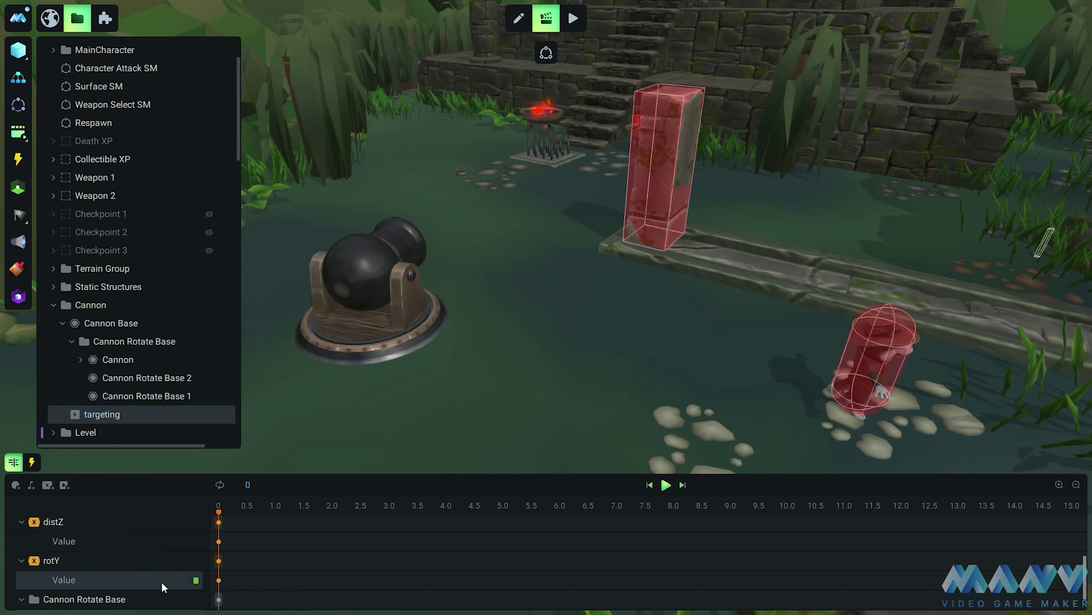
Add Rotation Y and Rotation Z properties to Cannon Rotate Base in the timeline
{"action": "scroll", "coordinate": [161, 581], "scroll_direction": "down", "scroll_amount": 1}
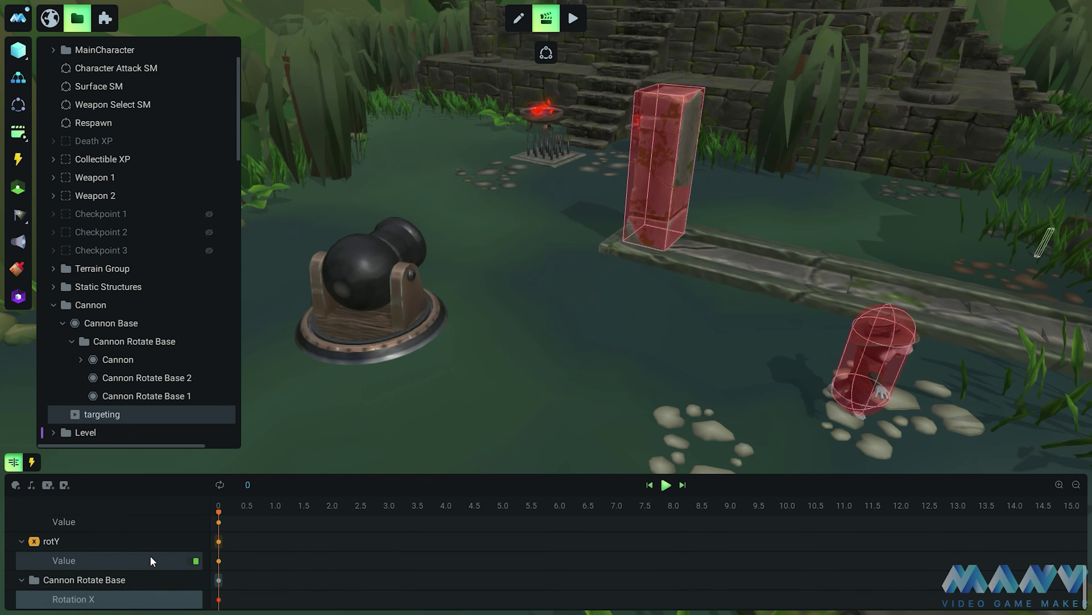
{"action": "right_click", "coordinate": [178, 579]}
{"action": "mouse_move", "coordinate": [253, 543]}
{"action": "left_click", "coordinate": [298, 522]}
{"action": "scroll", "coordinate": [161, 554], "scroll_direction": "down", "scroll_amount": 1}
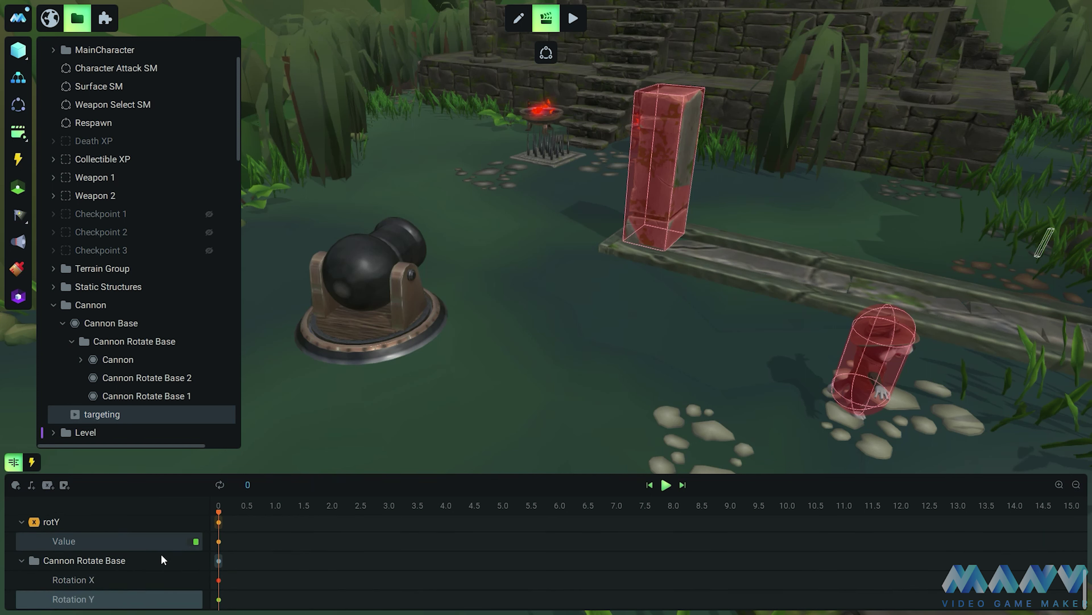
{"action": "right_click", "coordinate": [181, 559]}
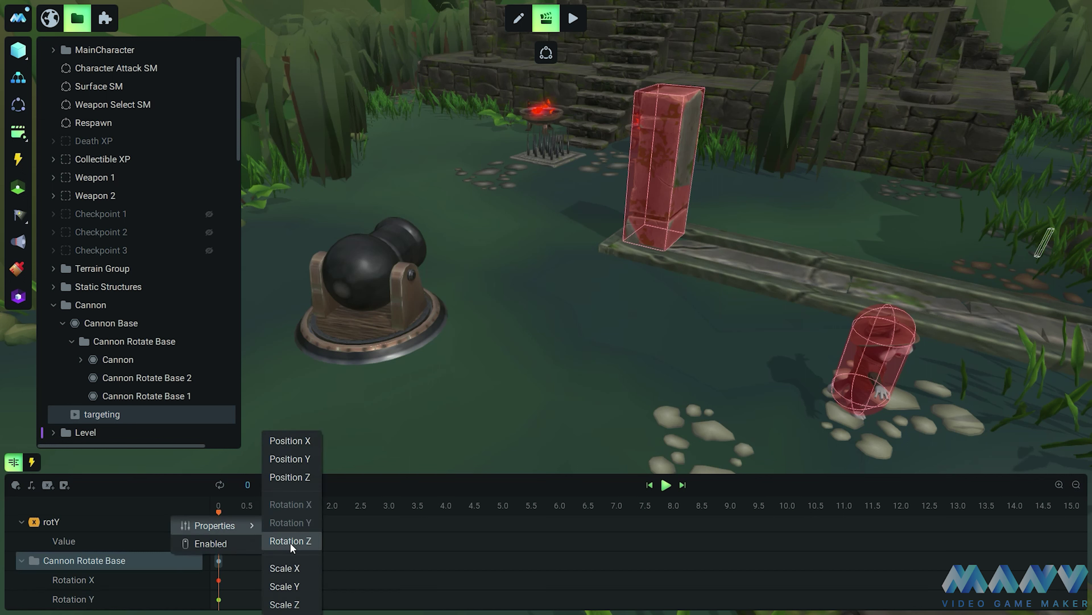
{"action": "left_click", "coordinate": [291, 541]}
Set Cannon Rotate Base's Rotation Y keyframe value at time 0 to the rotY variable
{"action": "scroll", "coordinate": [180, 553], "scroll_direction": "down", "scroll_amount": 1}
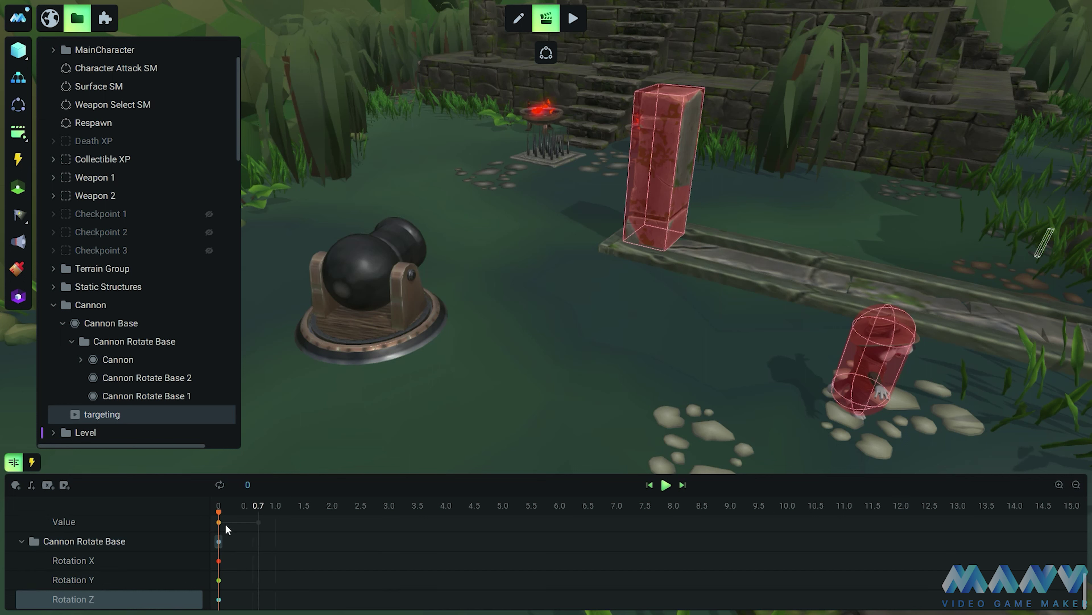
{"action": "left_click", "coordinate": [219, 579]}
{"action": "key", "text": "BackSpace"}
{"action": "key", "text": "BackSpace"}
{"action": "key", "text": "BackSpace"}
{"action": "key", "text": "BackSpace"}
{"action": "key", "text": "BackSpace"}
{"action": "key", "text": "BackSpace"}
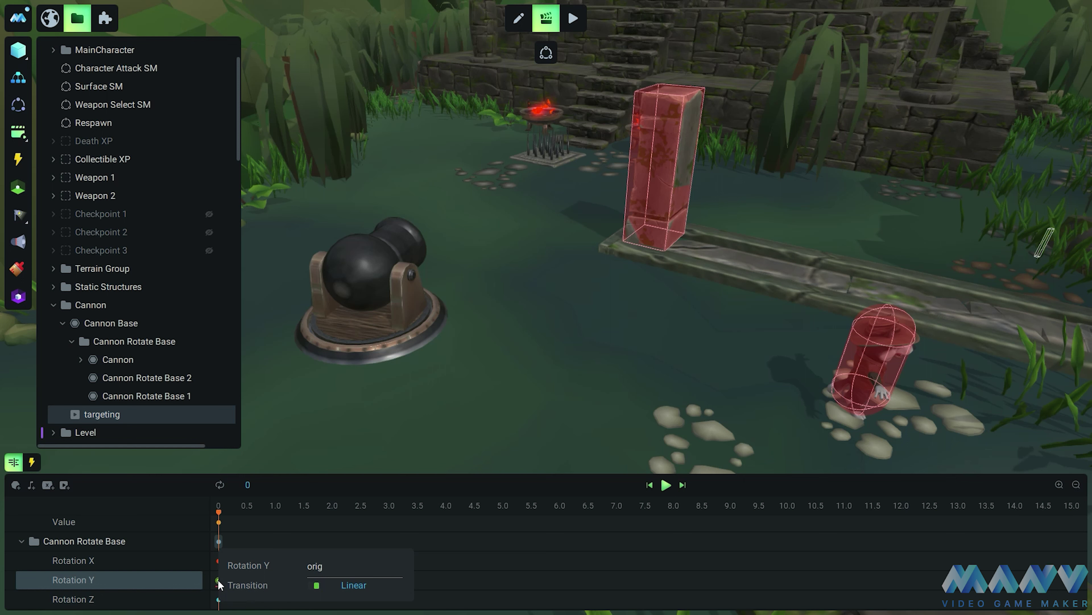
{"action": "type", "text": "ro"}
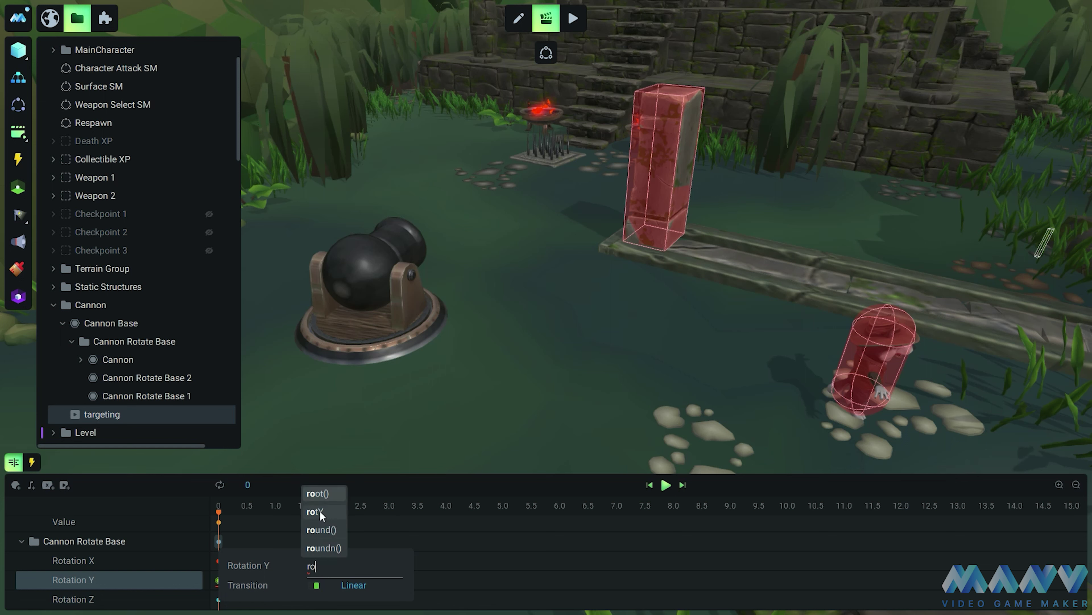
{"action": "left_click", "coordinate": [319, 511]}
{"action": "left_click", "coordinate": [396, 547]}
Make the targeting animation loop and add an On Launch Scene trigger to start it
{"action": "left_click", "coordinate": [219, 484]}
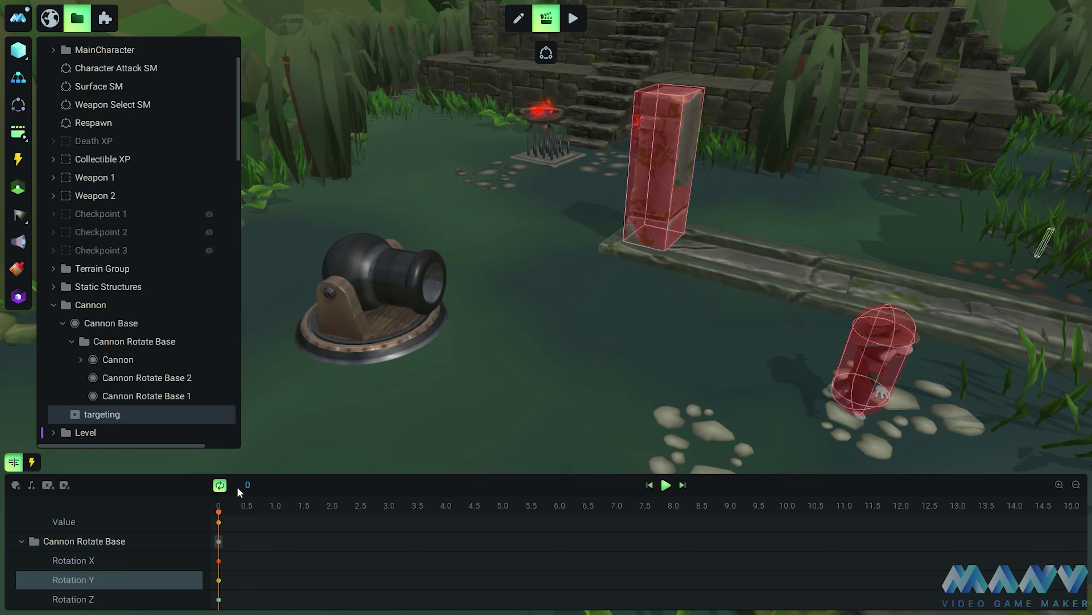
{"action": "left_click", "coordinate": [34, 461]}
{"action": "left_click", "coordinate": [34, 502]}
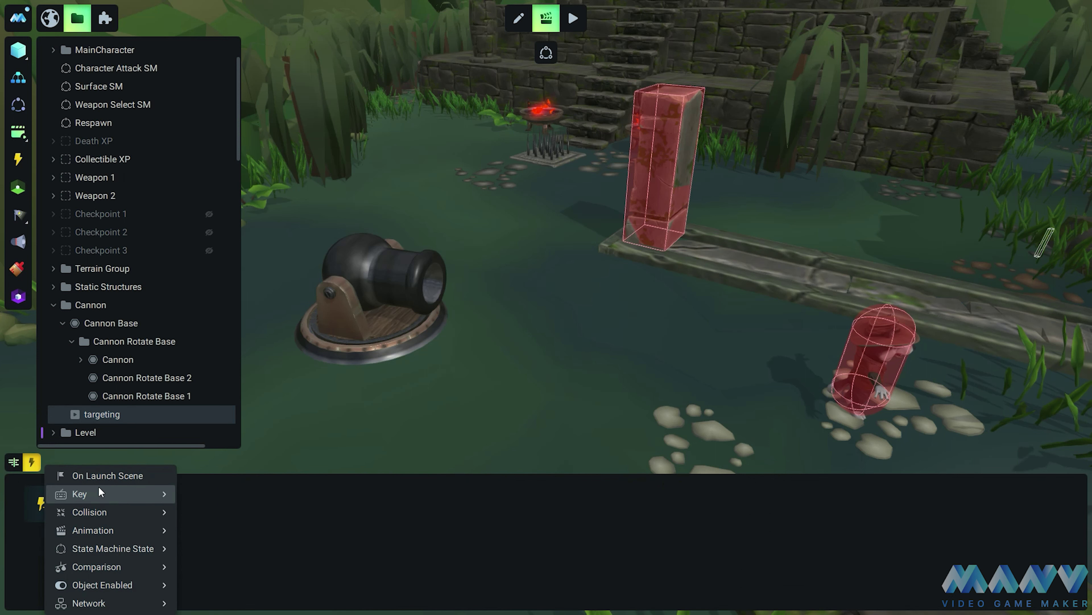
{"action": "left_click", "coordinate": [94, 476]}
{"action": "left_click", "coordinate": [14, 461]}
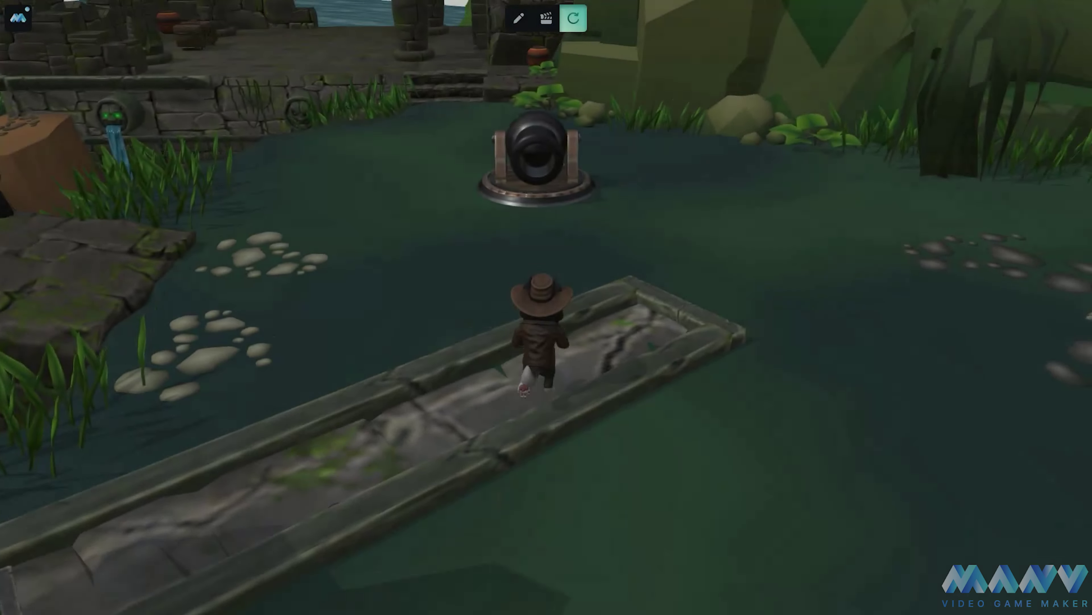
Play-test the scene by running and jumping the character around the cannon to check how its base follows the character
{"action": "key", "text": "w"}
{"action": "key", "text": "d"}
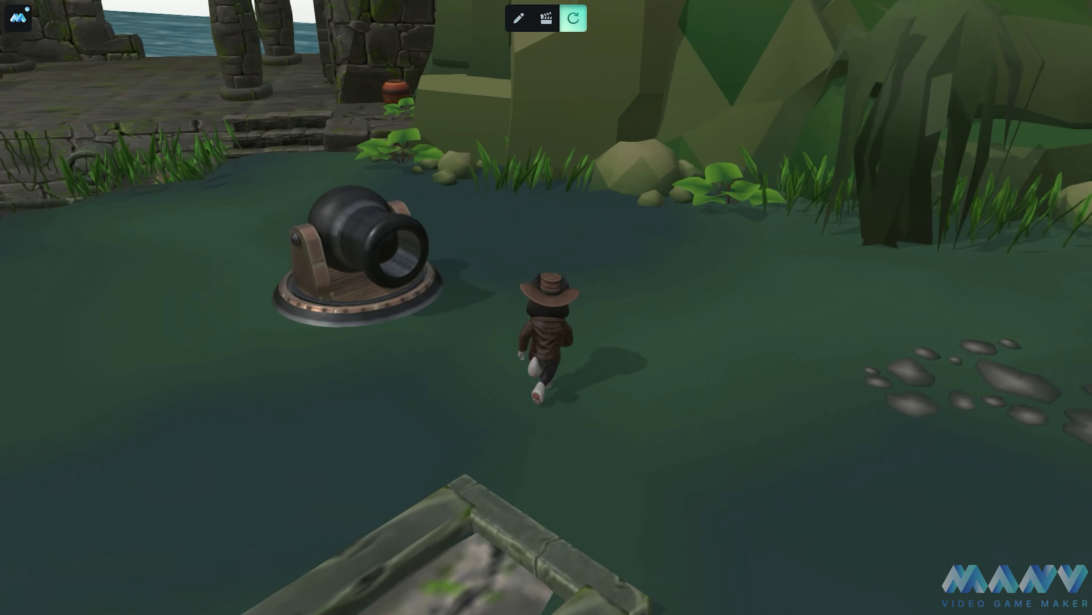
{"action": "key", "text": "a"}
{"action": "key", "text": "s"}
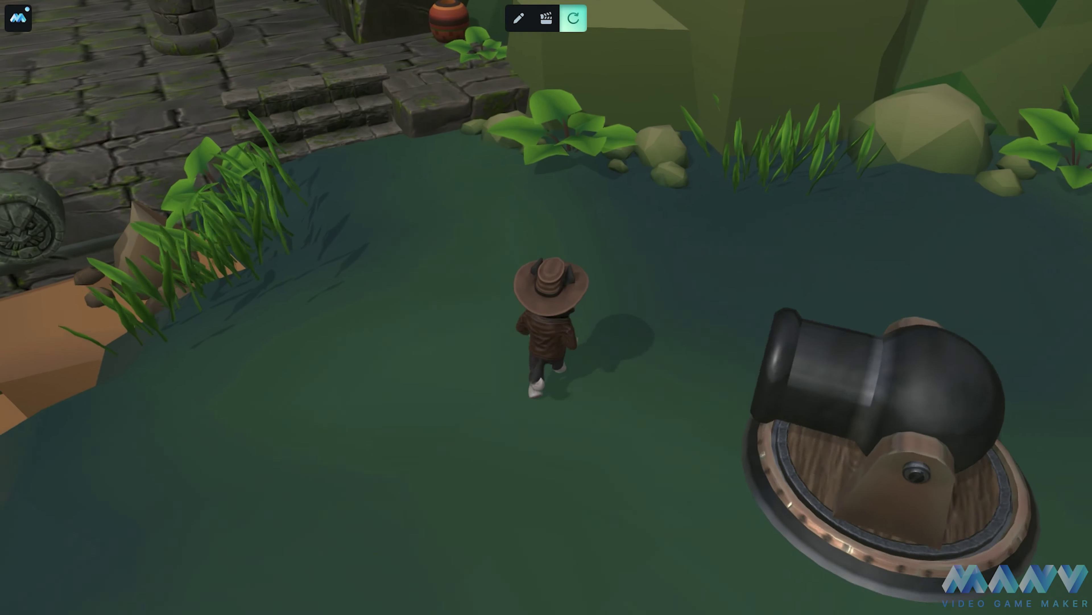
{"action": "key", "text": "d"}
{"action": "key", "text": "d"}
{"action": "key", "text": "space"}
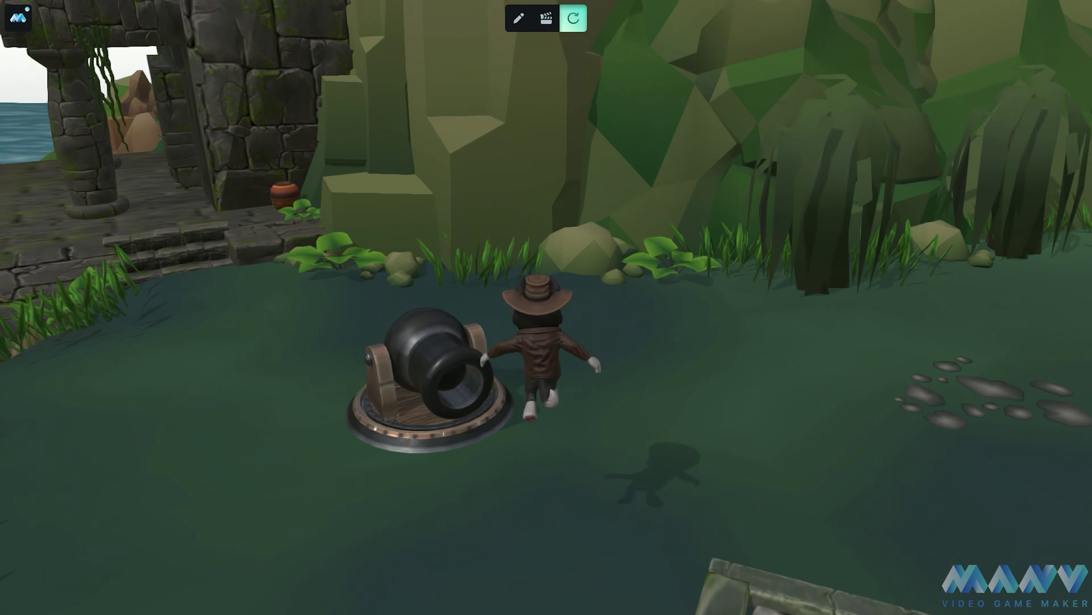
{"action": "key", "text": "w"}
{"action": "key", "text": "s"}
{"action": "key", "text": "a"}
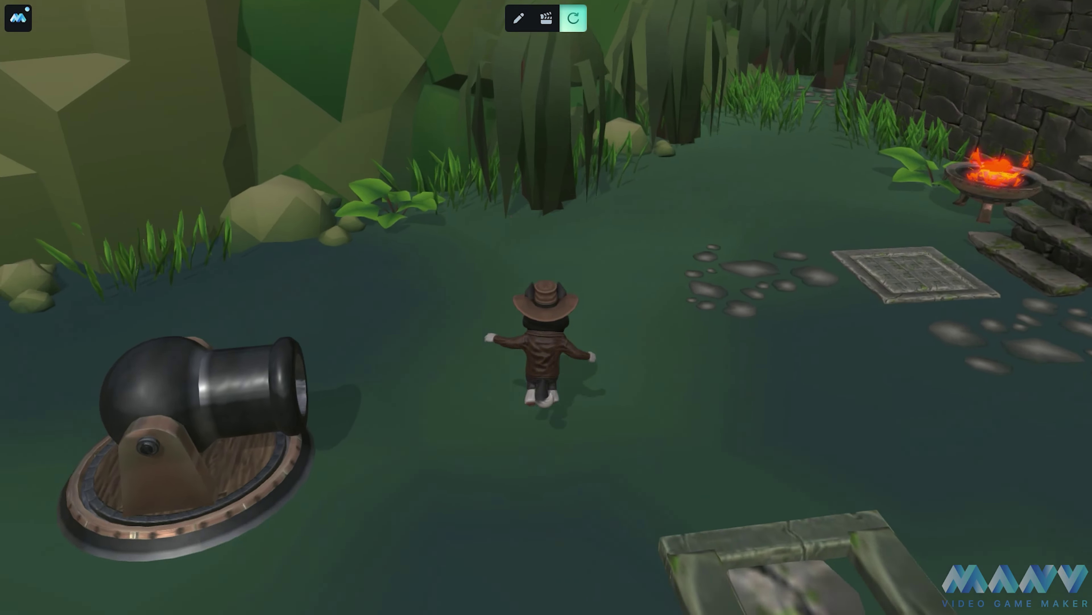
{"action": "key", "text": "w"}
{"action": "key", "text": "w"}
{"action": "key", "text": "a"}
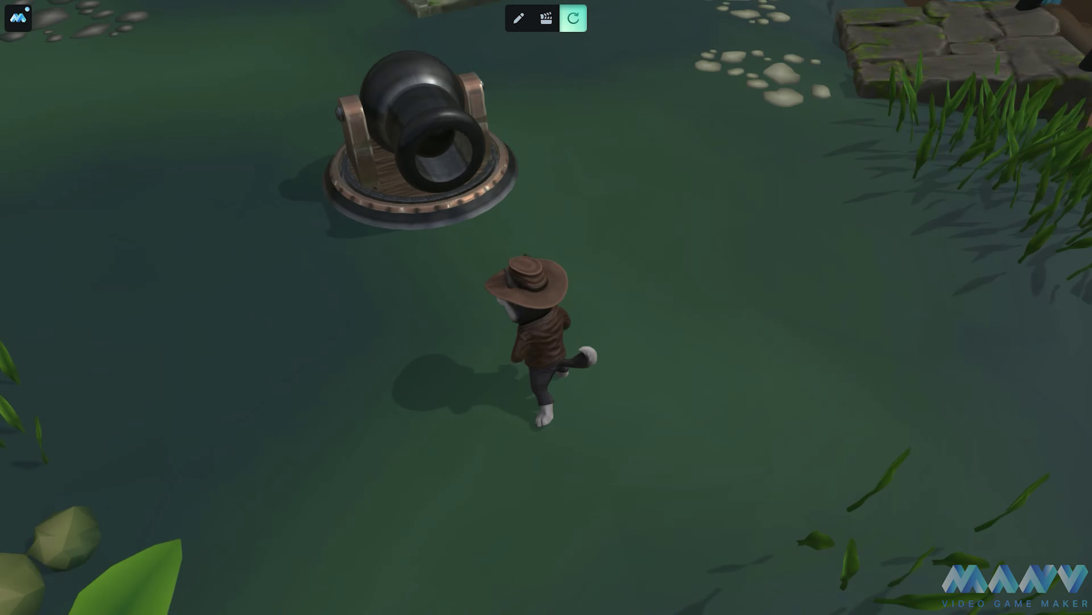
{"action": "key", "text": "s"}
{"action": "key", "text": "a"}
{"action": "key", "text": "w"}
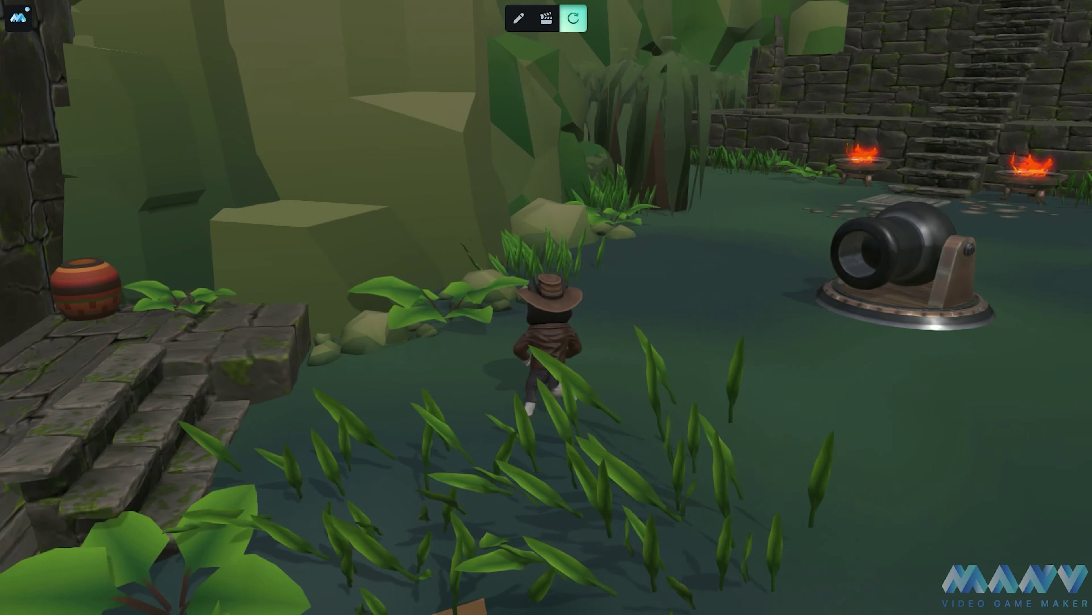
{"action": "key", "text": "space"}
{"action": "key", "text": "space"}
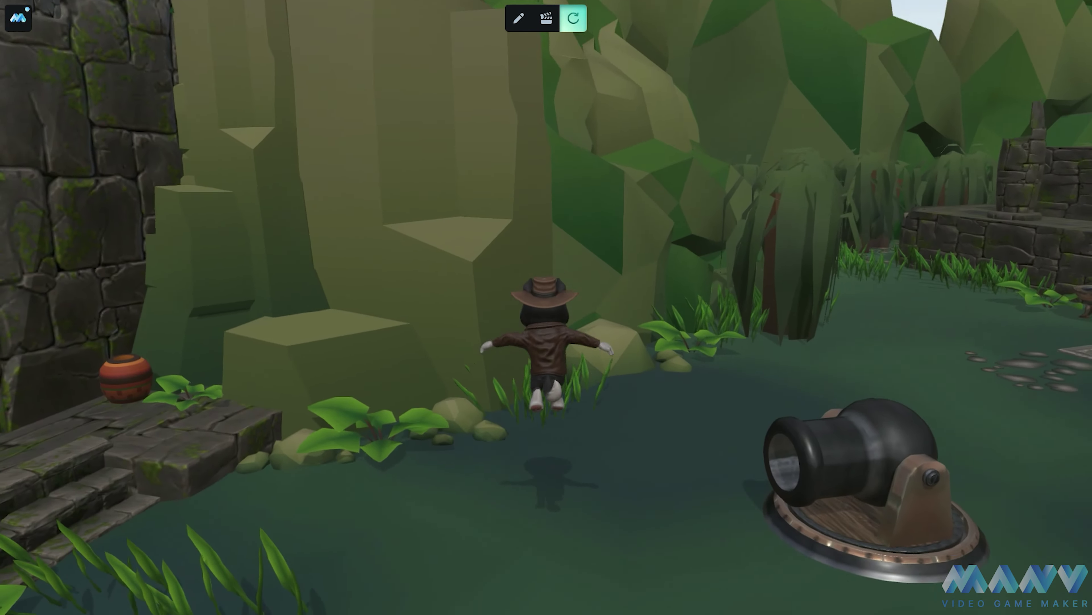
{"action": "key", "text": "d"}
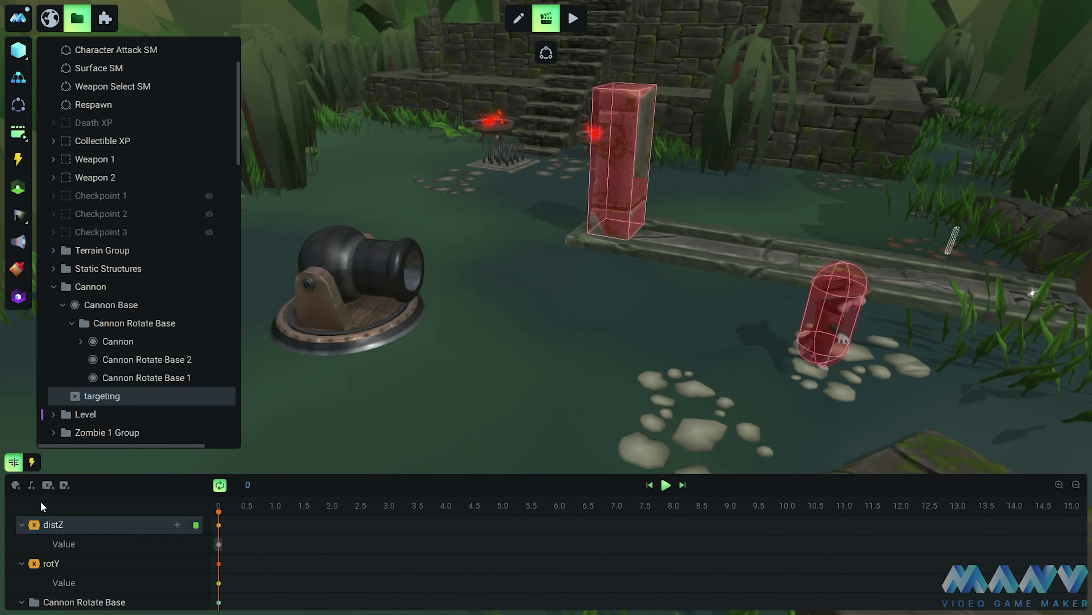
Add a new Number variable named gip with value 0 to the targeting animation's timeline
{"action": "left_click", "coordinate": [47, 485]}
{"action": "type", "text": "gip"}
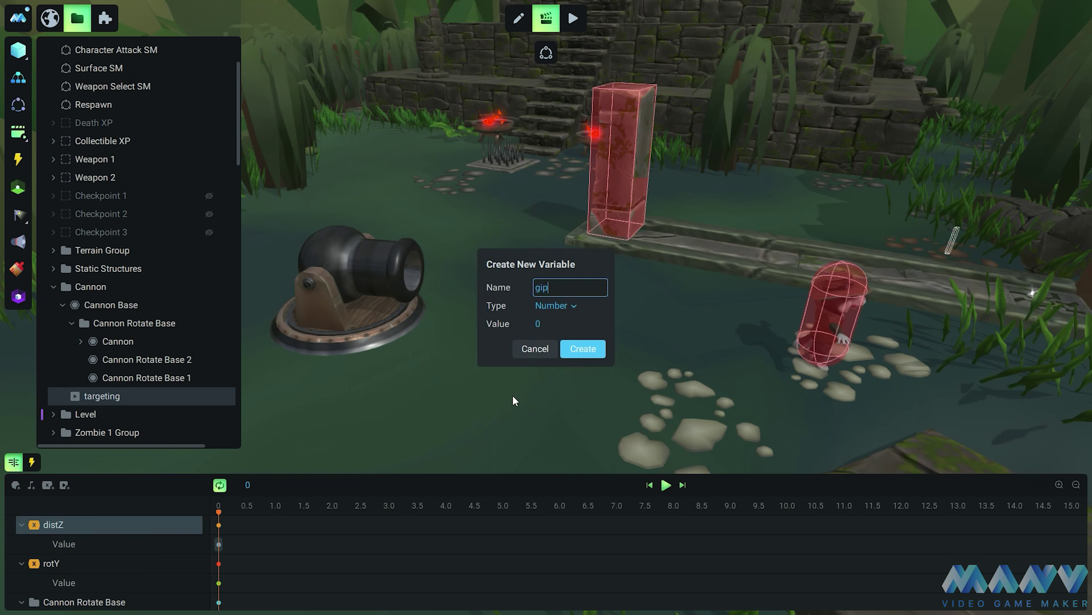
{"action": "left_click", "coordinate": [582, 349]}
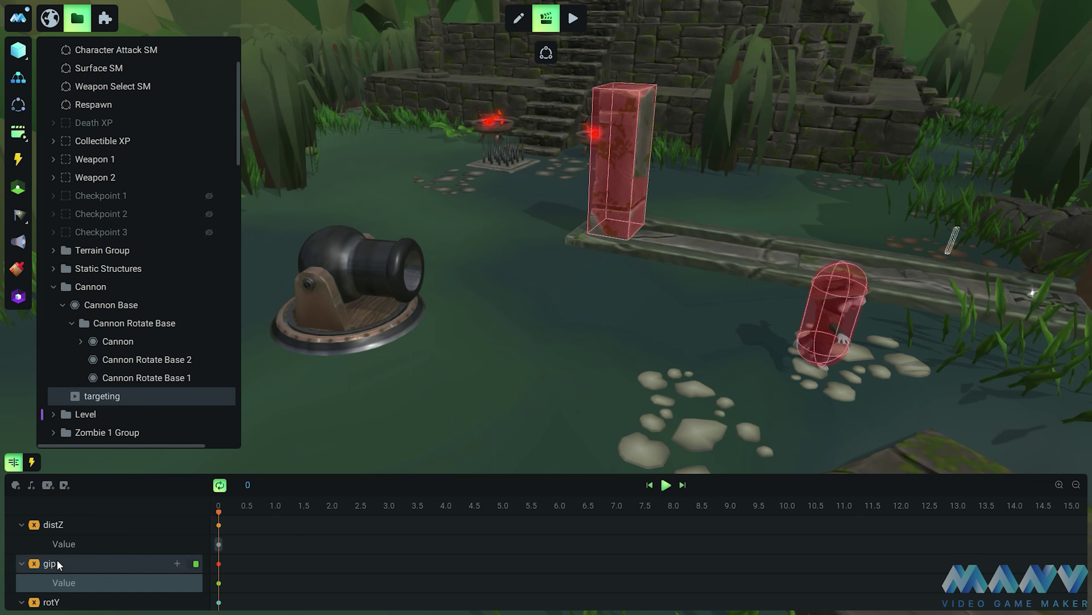
Set gip's keyframe value at time 0 to sqrt(distX * distX + distZ * distZ)
{"action": "left_click", "coordinate": [219, 582]}
{"action": "key", "text": "BackSpace"}
{"action": "type", "text": "sqrt()"}
{"action": "left_click", "coordinate": [319, 589]}
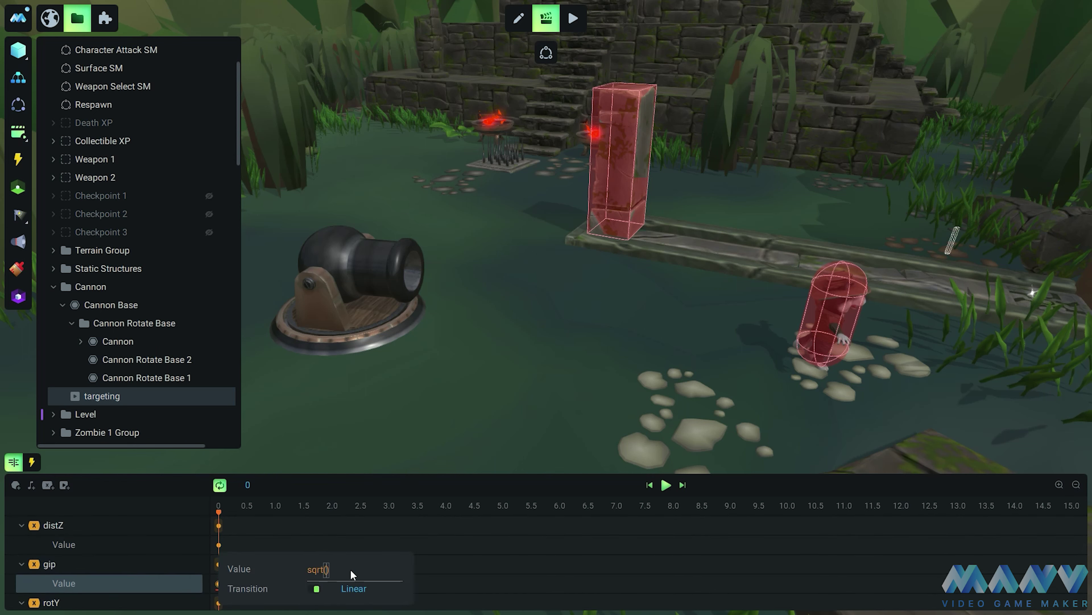
{"action": "type", "text": "di"}
{"action": "left_click", "coordinate": [340, 511]}
{"action": "type", "text": "* d"}
{"action": "left_click", "coordinate": [366, 514]}
{"action": "type", "text": "+"}
{"action": "type", "text": "stZ * dis"}
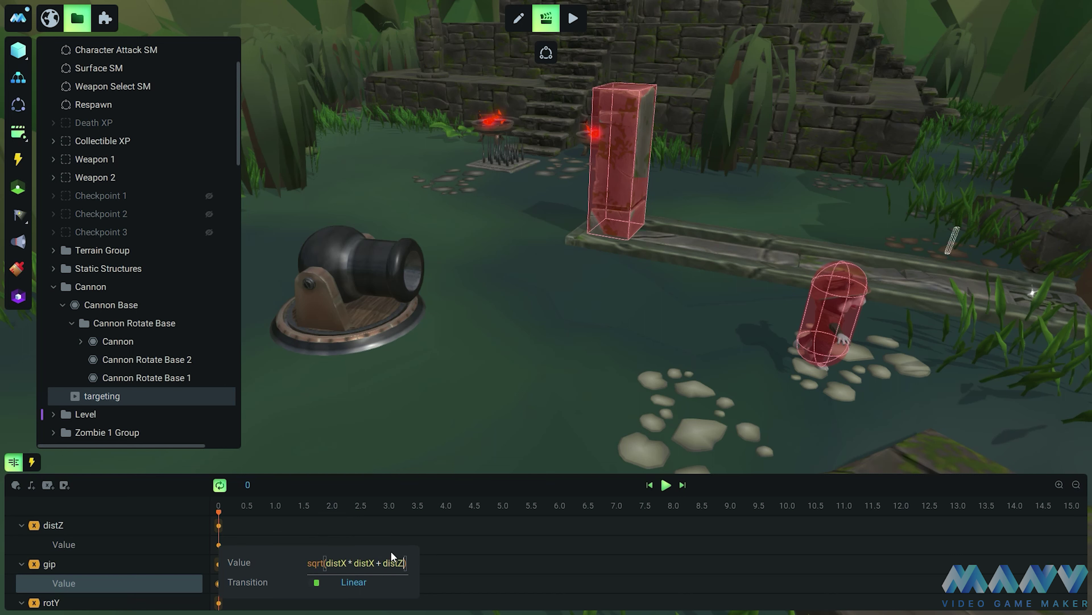
{"action": "left_click", "coordinate": [419, 544]}
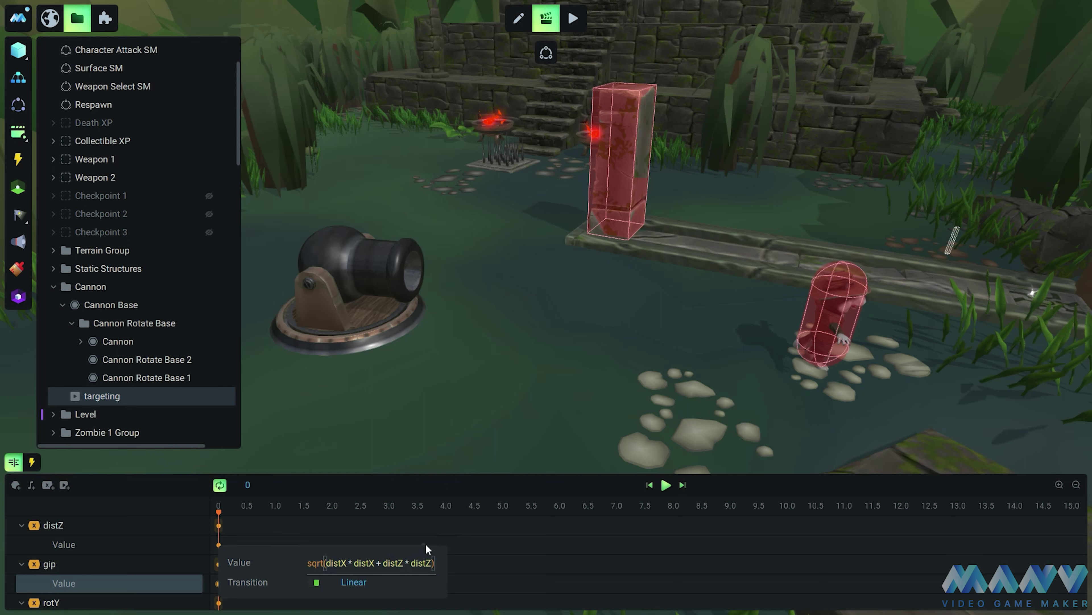
Add a new Number variable named rotX with value 0 to the targeting animation's timeline
{"action": "left_click", "coordinate": [486, 571]}
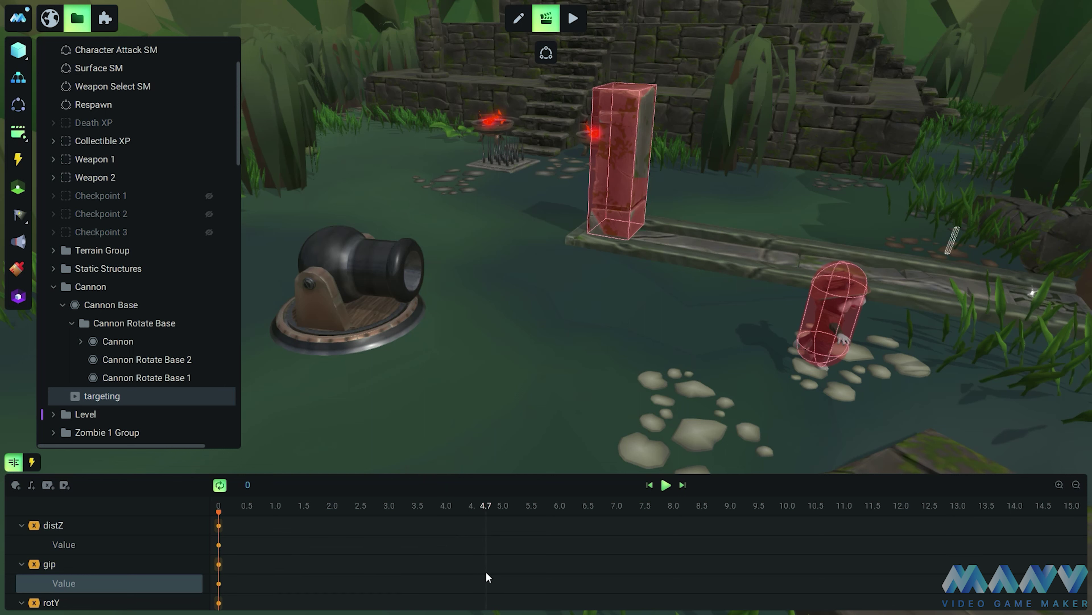
{"action": "mouse_move", "coordinate": [220, 584]}
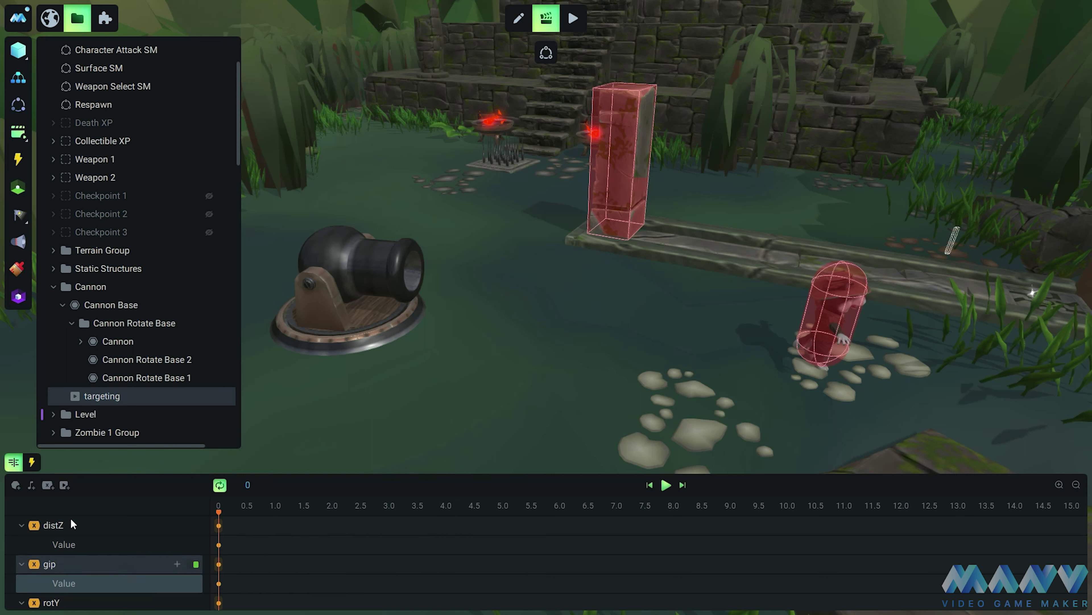
{"action": "left_click", "coordinate": [47, 486]}
{"action": "type", "text": "rot"}
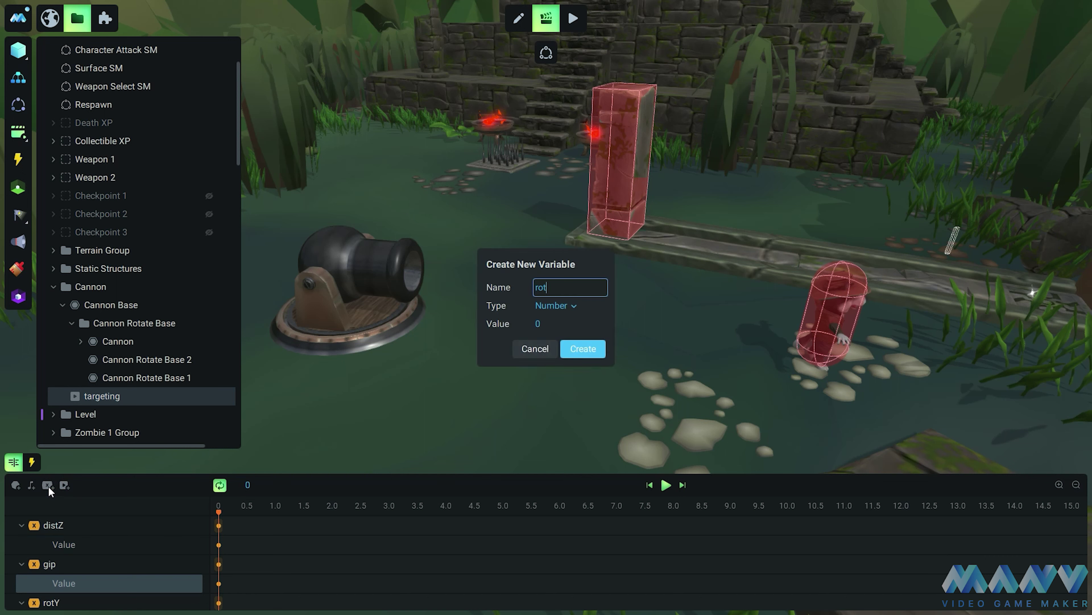
{"action": "type", "text": "X"}
{"action": "left_click", "coordinate": [596, 349]}
Set rotX's keyframe value at time 0 to atan2(distY,gip) * 180 / pi
{"action": "left_click", "coordinate": [219, 600]}
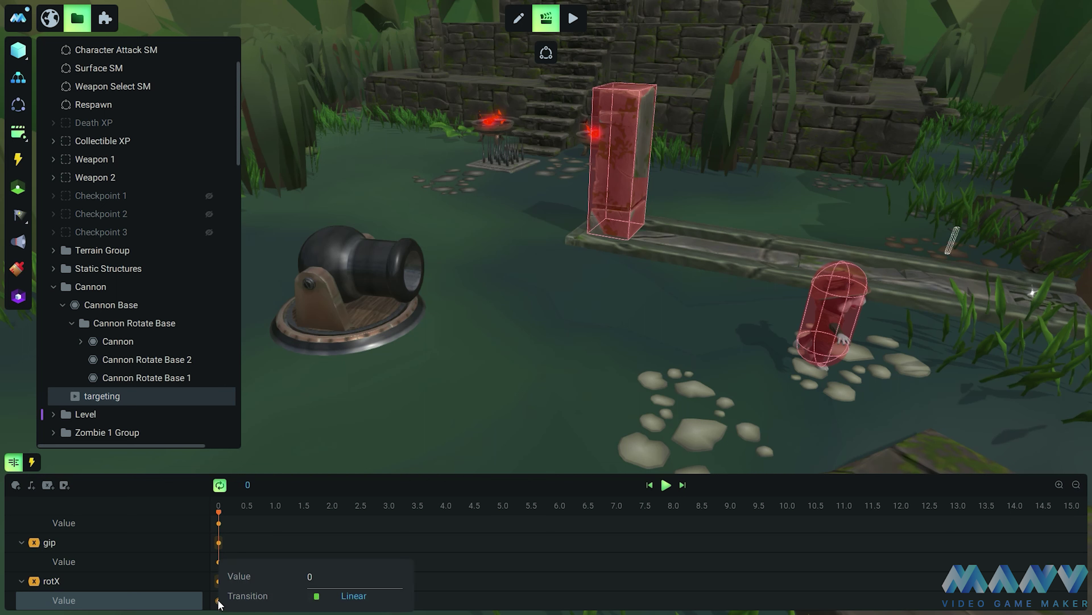
{"action": "type", "text": "atan"}
{"action": "left_click", "coordinate": [315, 541]}
{"action": "type", "text": "dis"}
{"action": "left_click", "coordinate": [352, 541]}
{"action": "type", "text": ",gip"}
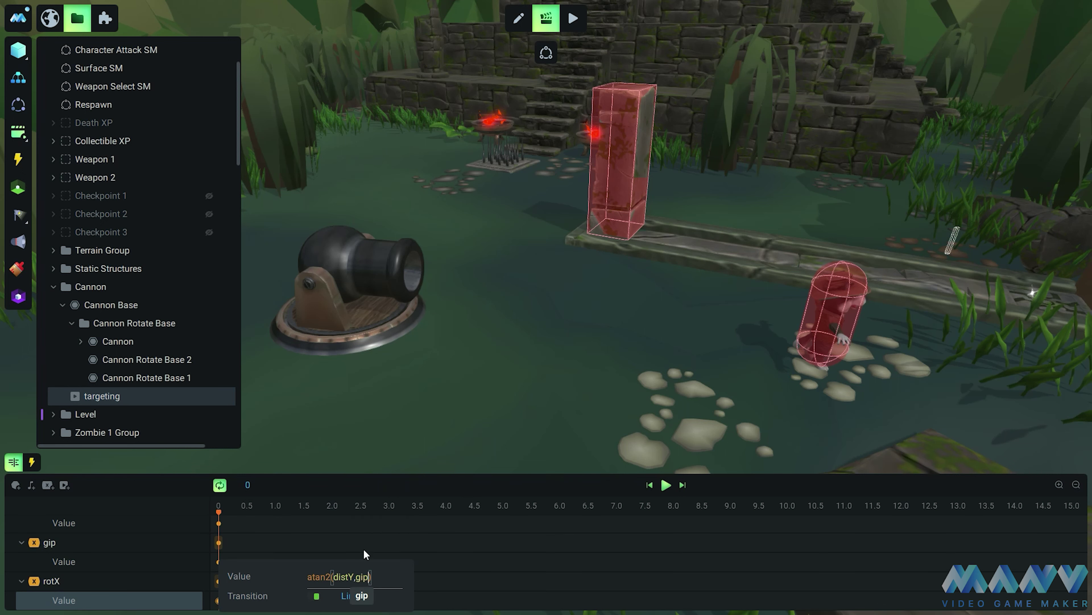
{"action": "key", "text": "Right"}
{"action": "type", "text": "* 180 / p"}
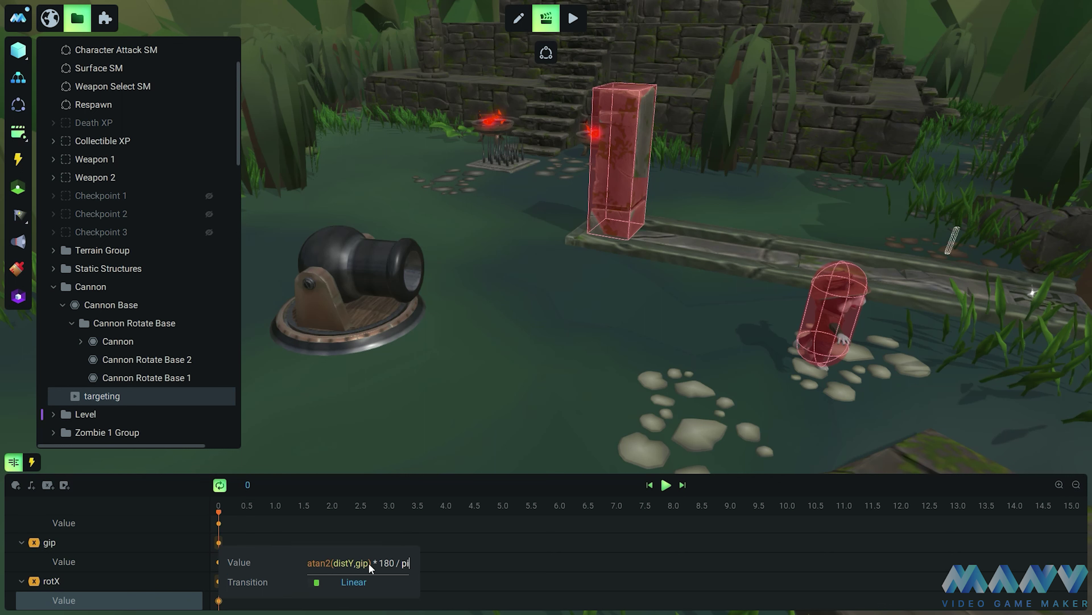
{"action": "type", "text": "i"}
{"action": "key", "text": "Return"}
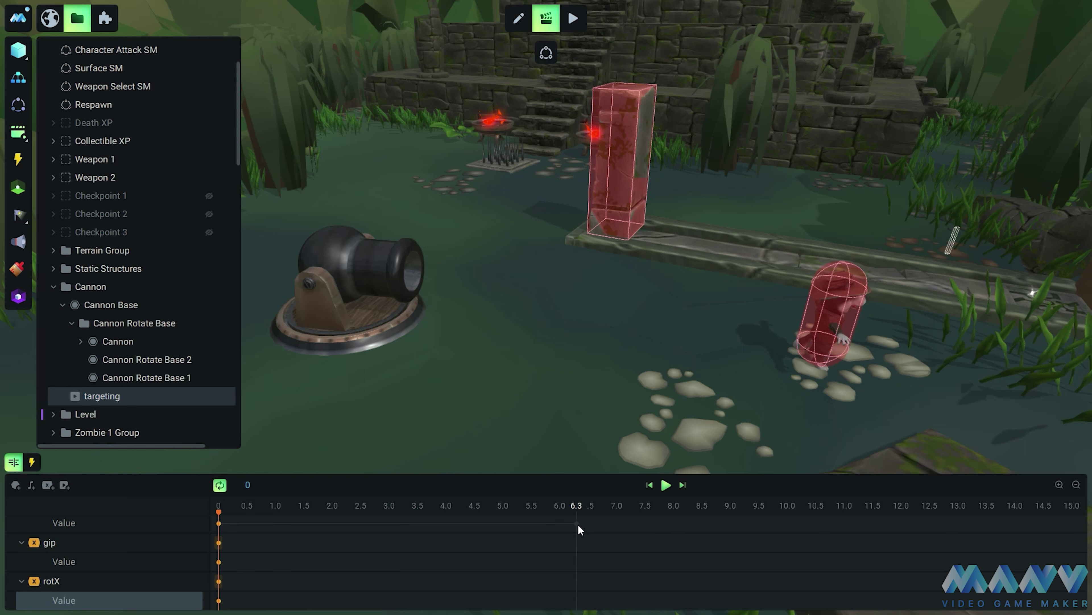
Add the Cannon object to the targeting timeline and place its track below Cannon Rotate Base
{"action": "scroll", "coordinate": [307, 546], "scroll_direction": "down", "scroll_amount": 2}
{"action": "scroll", "coordinate": [320, 549], "scroll_direction": "up", "scroll_amount": 2}
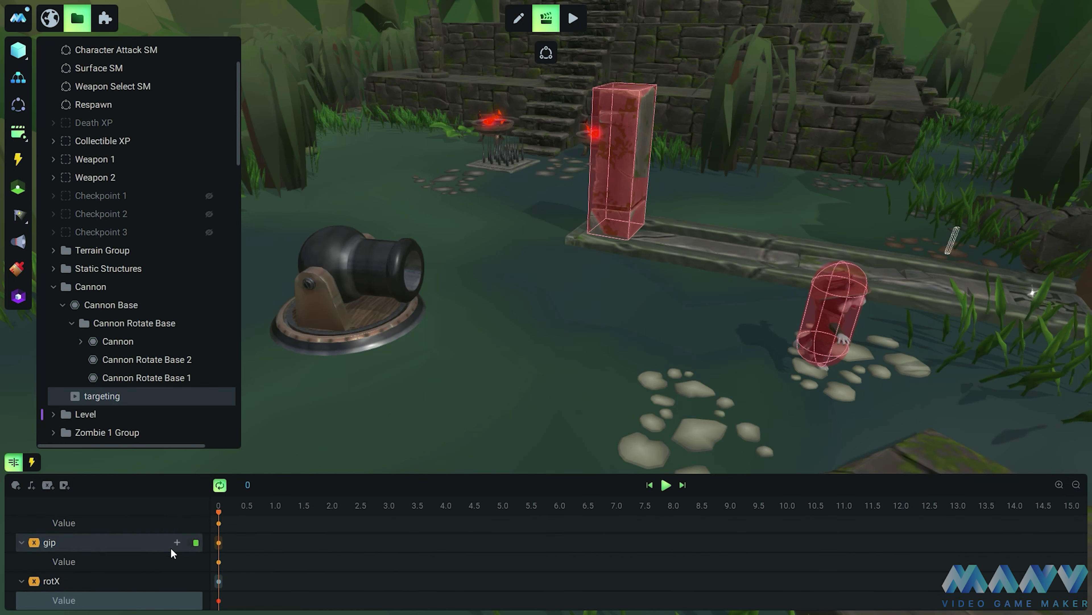
{"action": "right_click", "coordinate": [125, 341]}
{"action": "left_click", "coordinate": [178, 357]}
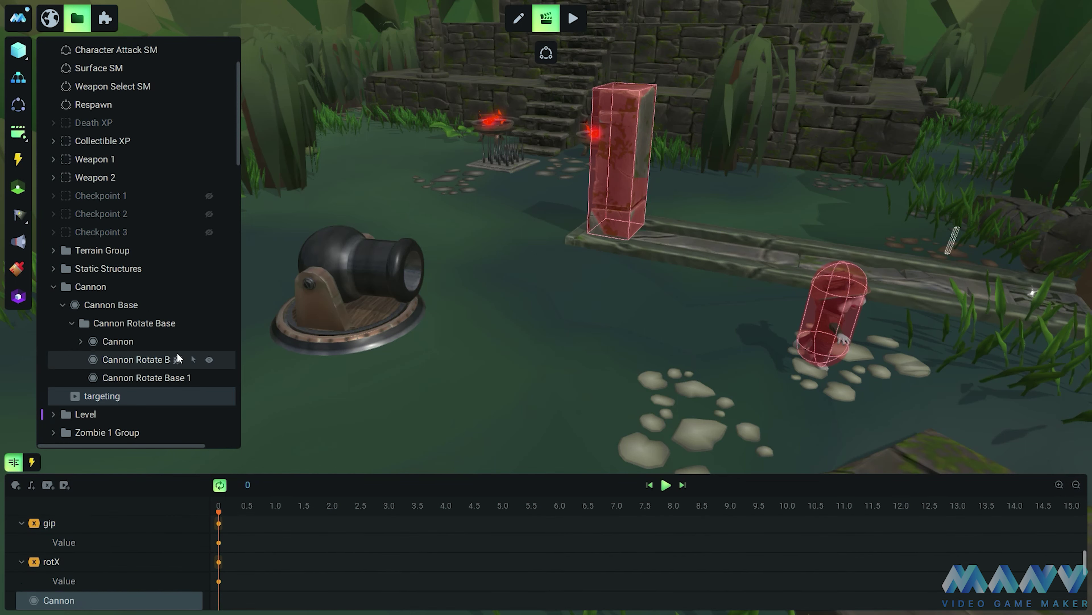
{"action": "scroll", "coordinate": [95, 542], "scroll_direction": "down", "scroll_amount": 2}
{"action": "left_click_drag", "start_coordinate": [72, 525], "coordinate": [112, 592]}
Add Rotation X, Rotation Y and Rotation Z properties to the Cannon track in the targeting timeline
{"action": "left_click", "coordinate": [179, 598]}
{"action": "right_click", "coordinate": [179, 597]}
{"action": "mouse_move", "coordinate": [222, 543]}
{"action": "left_click", "coordinate": [273, 525]}
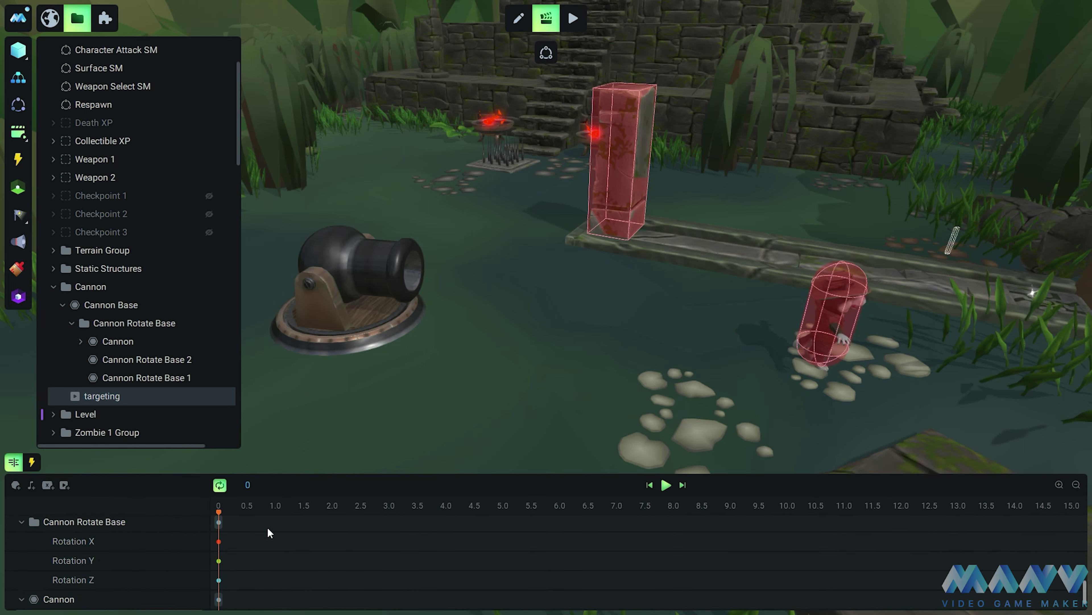
{"action": "right_click", "coordinate": [171, 597]}
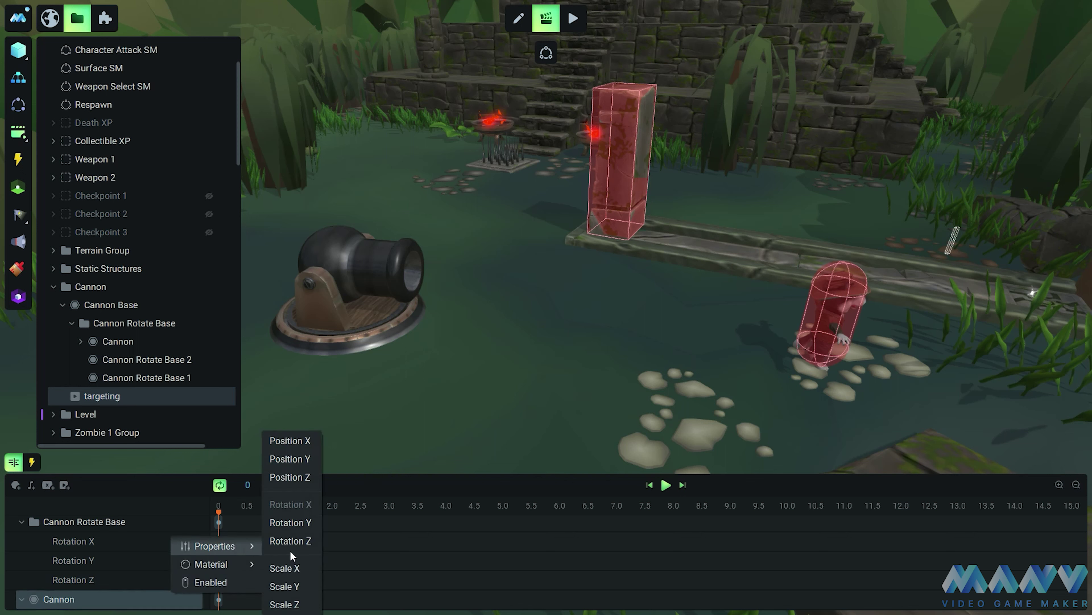
{"action": "left_click", "coordinate": [290, 522]}
{"action": "right_click", "coordinate": [198, 560]}
{"action": "mouse_move", "coordinate": [215, 507]}
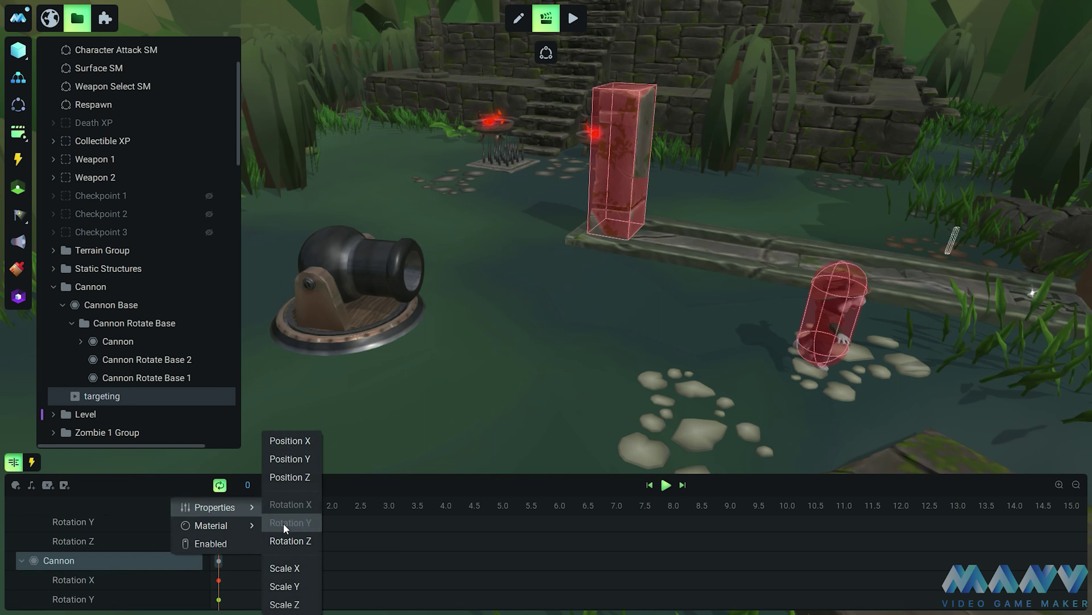
{"action": "left_click", "coordinate": [287, 541]}
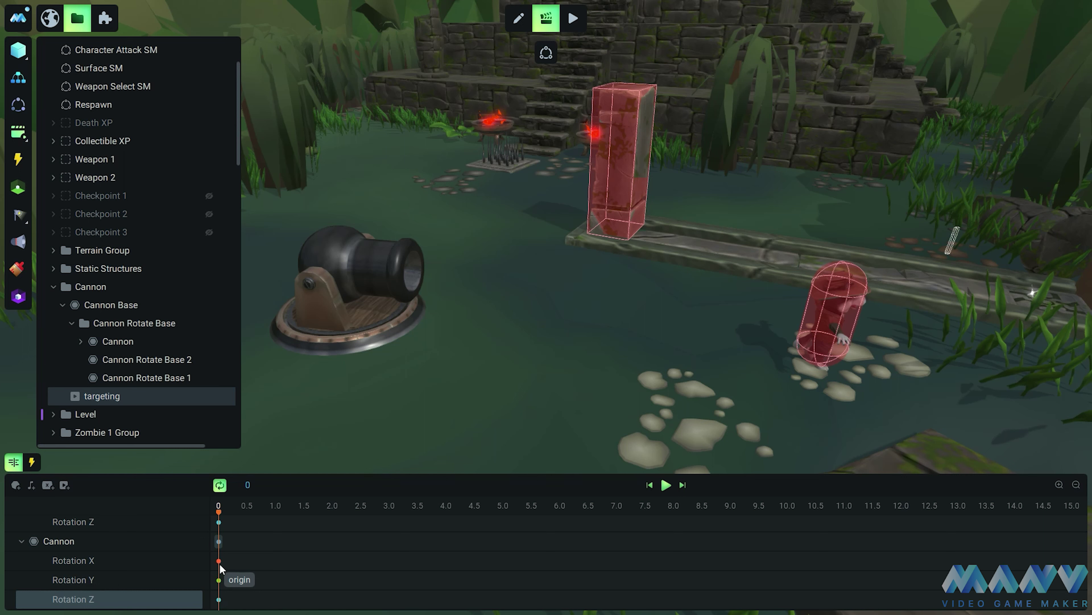
Set the Cannon's Rotation X keyframe at time 0 to the rotX variable
{"action": "left_click", "coordinate": [218, 562]}
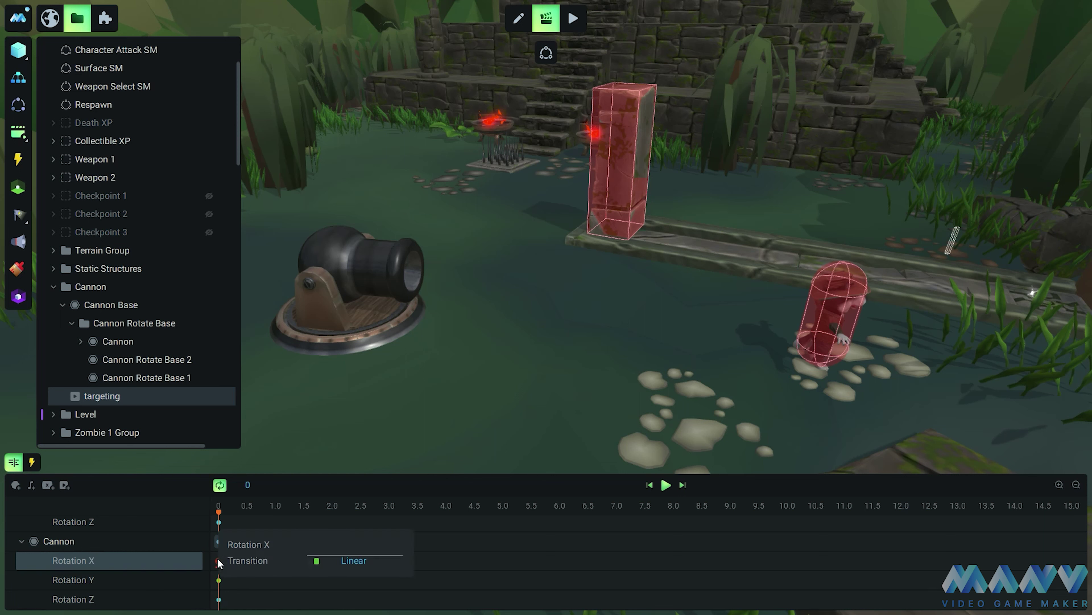
{"action": "type", "text": "rot"}
{"action": "left_click", "coordinate": [306, 565]}
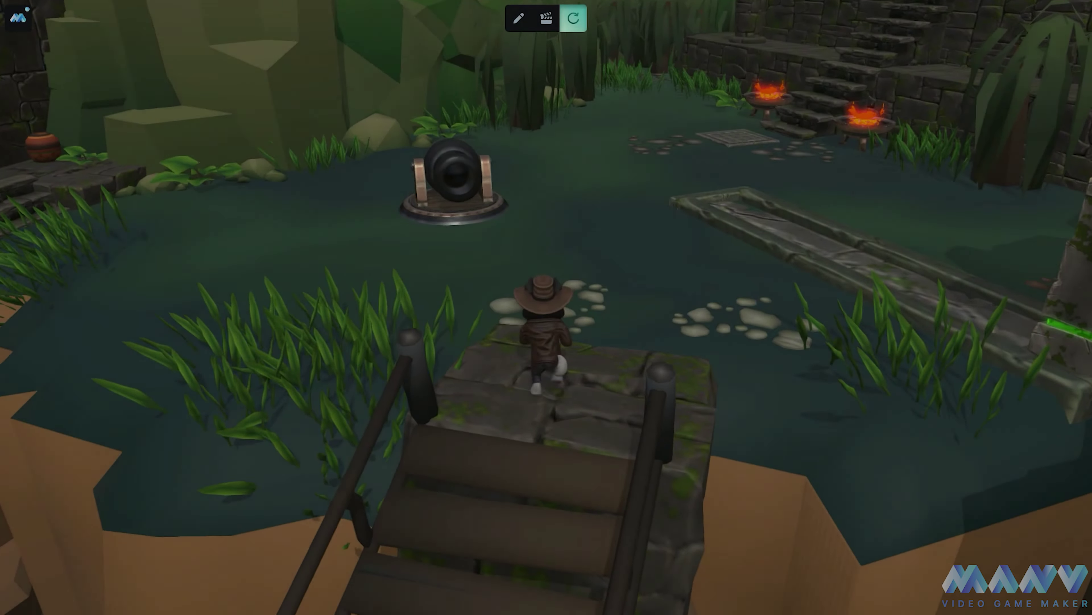
Play-test the scene by running and jumping the character around the cannon to check how its barrel turns and tilts toward the character
{"action": "key", "text": "w"}
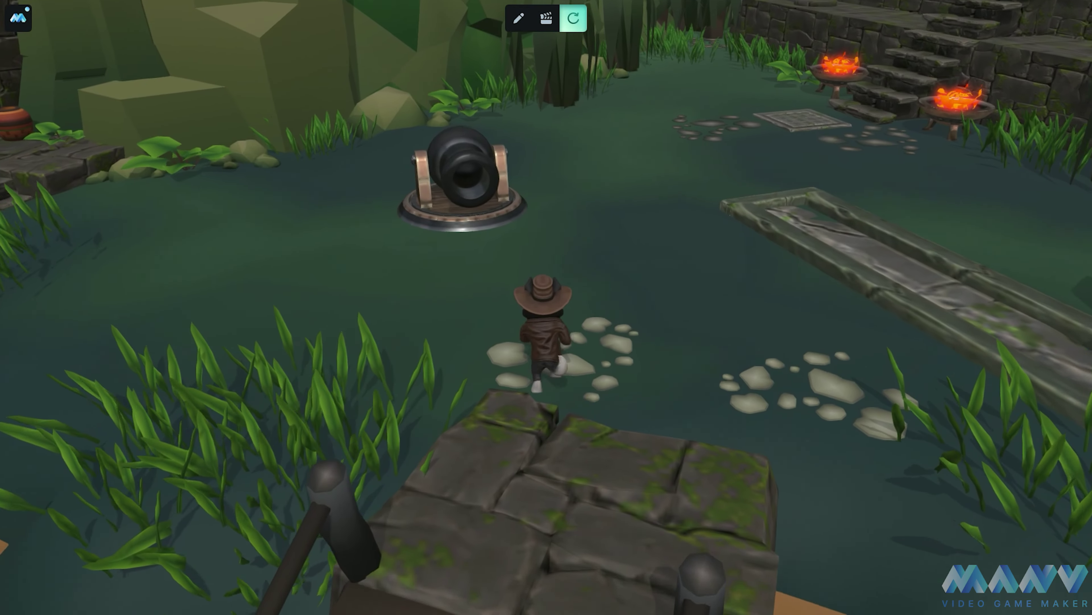
{"action": "key", "text": "w"}
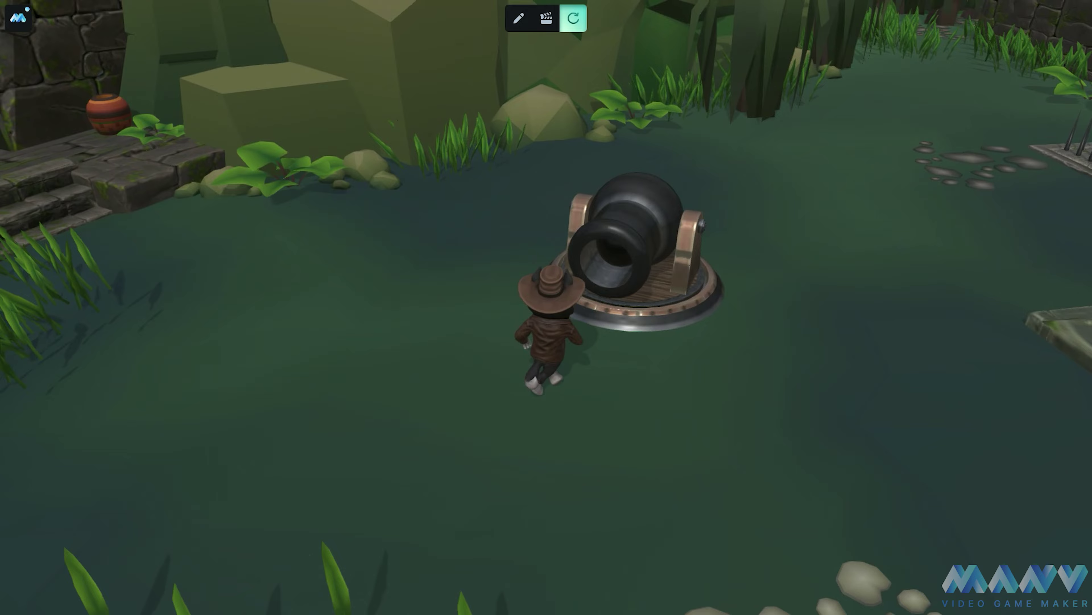
{"action": "key", "text": "w"}
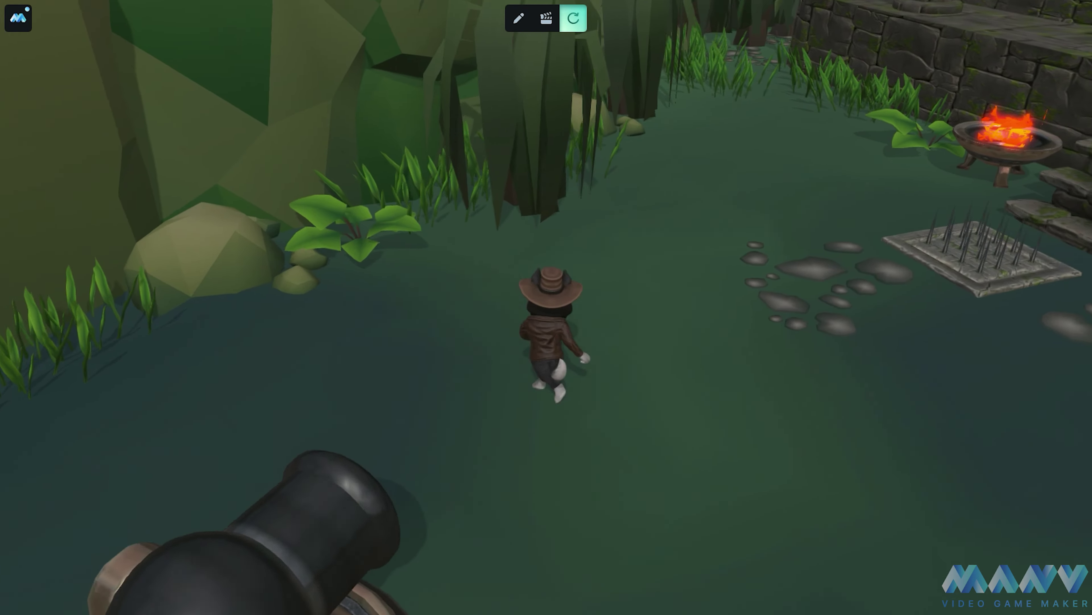
{"action": "key", "text": "s"}
{"action": "key", "text": "d"}
{"action": "key", "text": "space"}
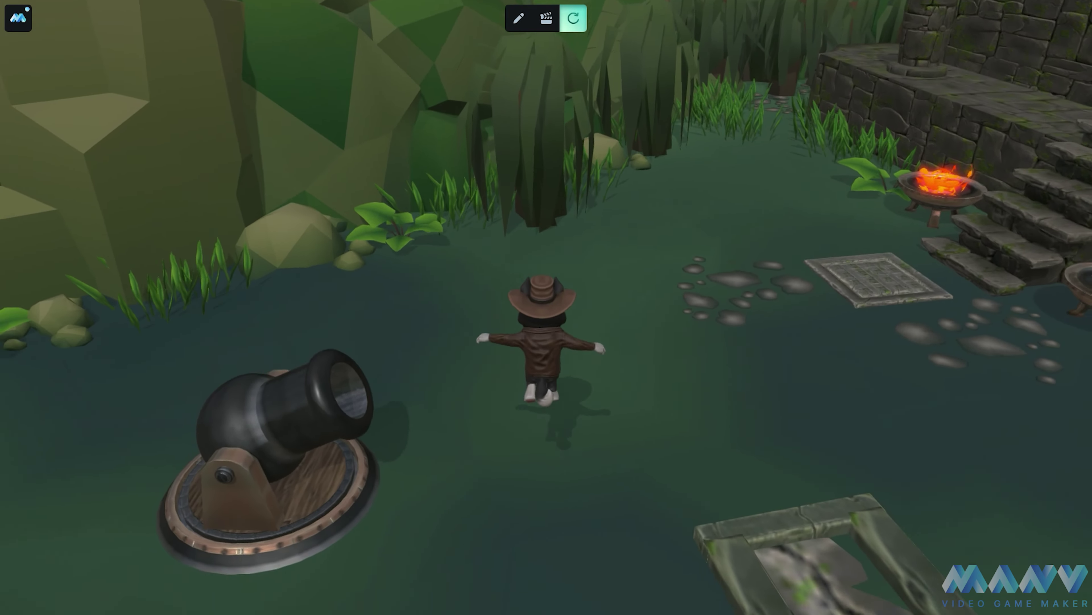
{"action": "key", "text": "space"}
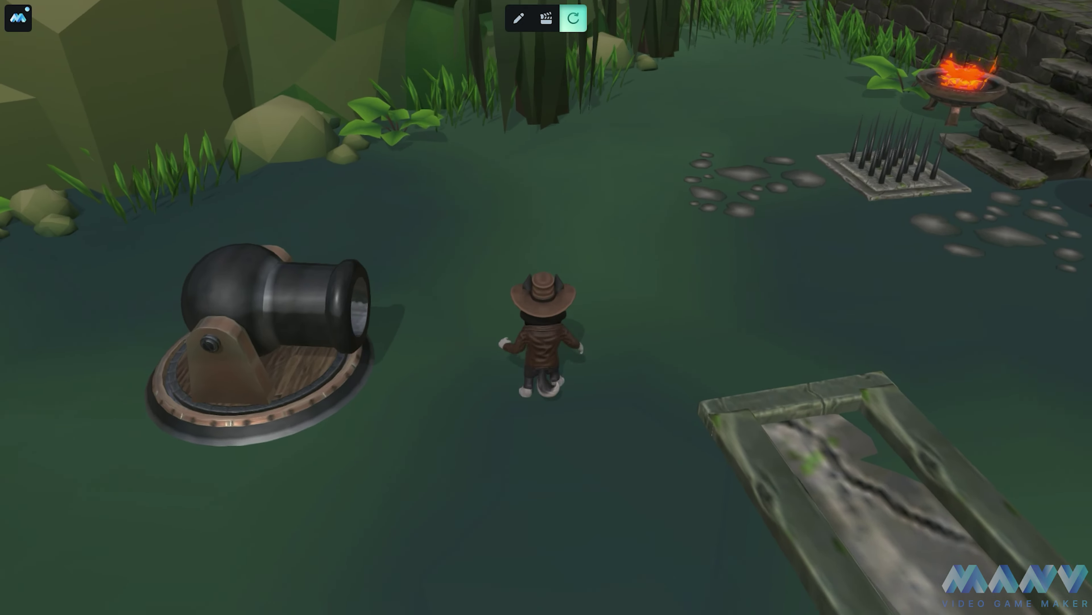
{"action": "key", "text": "s"}
{"action": "key", "text": "s"}
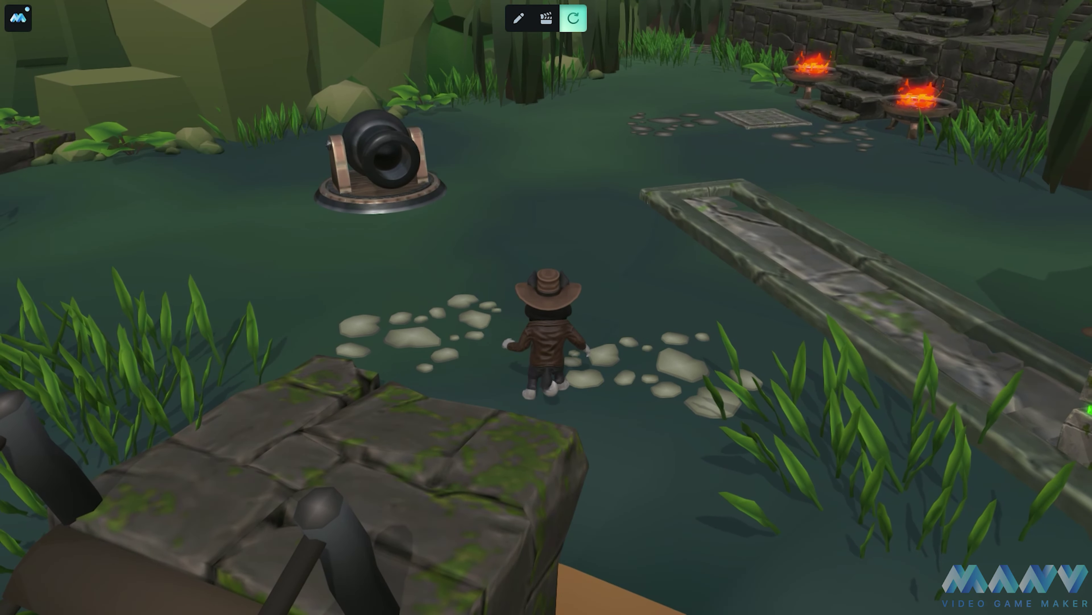
{"action": "key", "text": "w"}
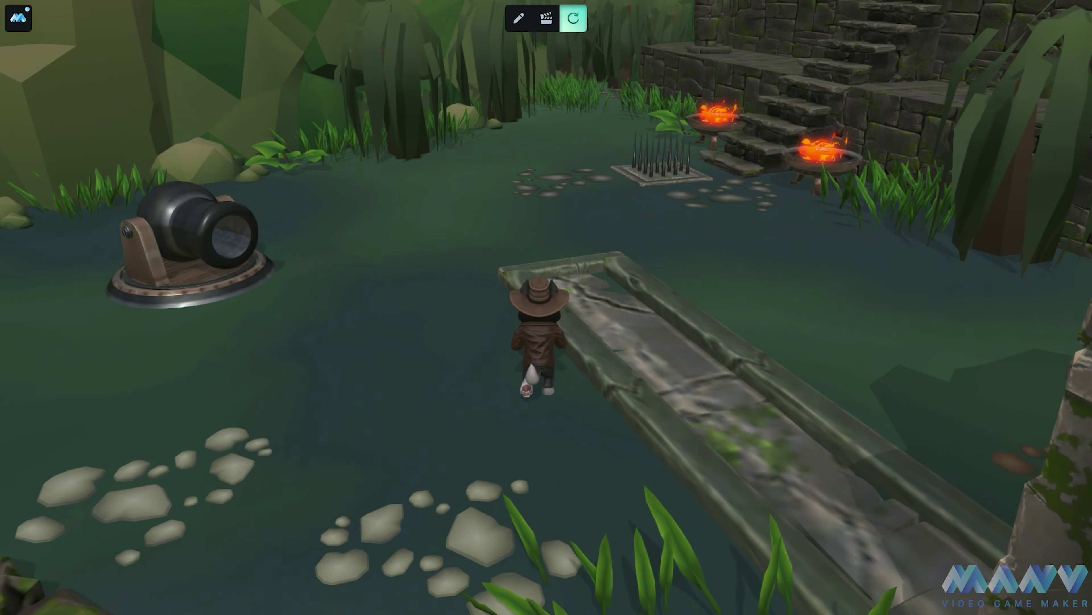
{"action": "key", "text": "w"}
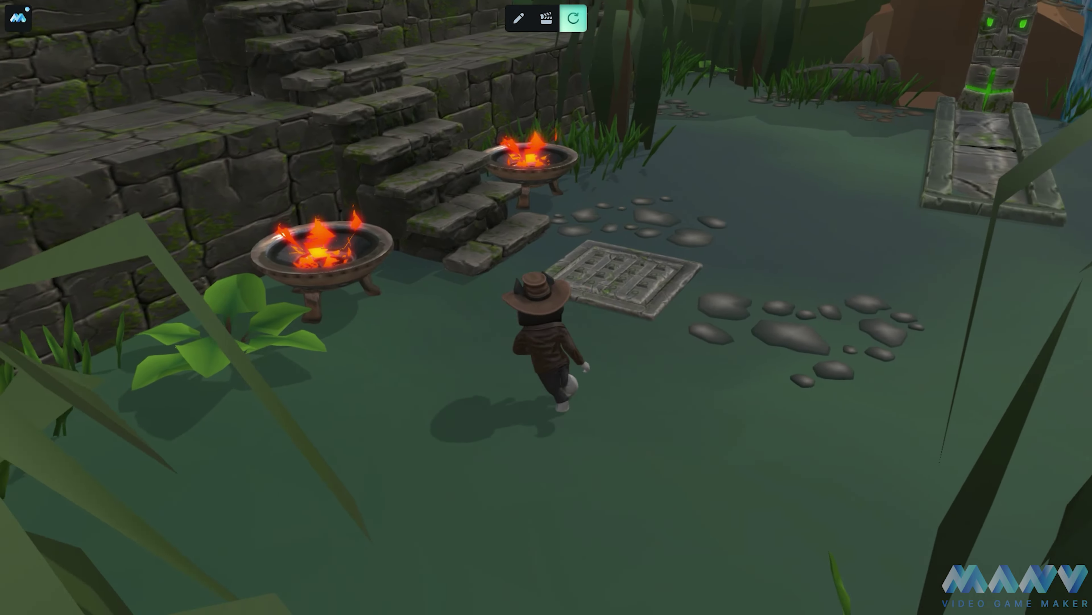
{"action": "key", "text": "w"}
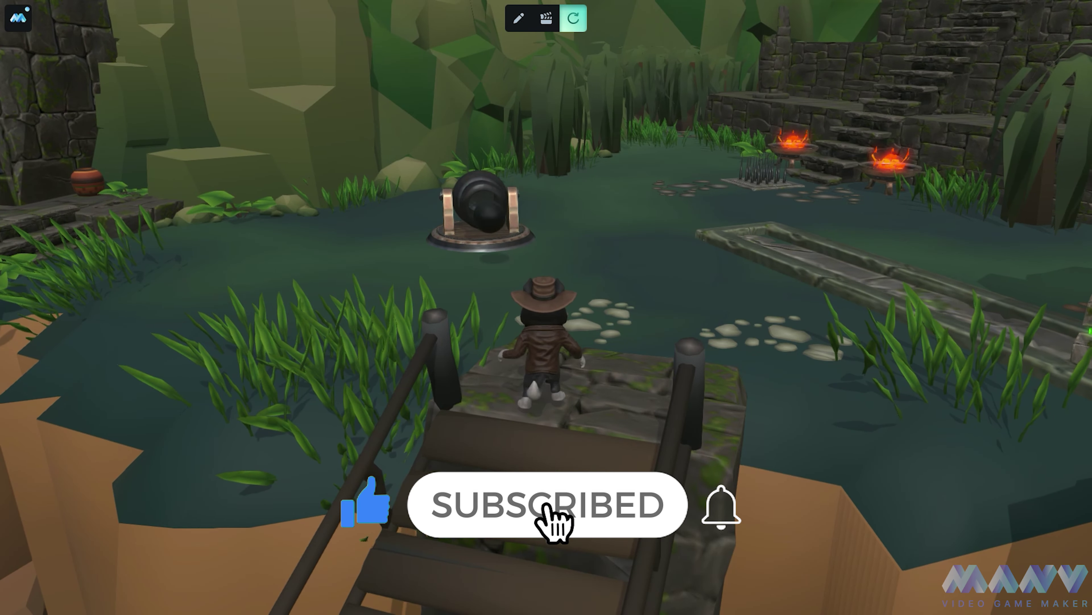
{"action": "key", "text": "w"}
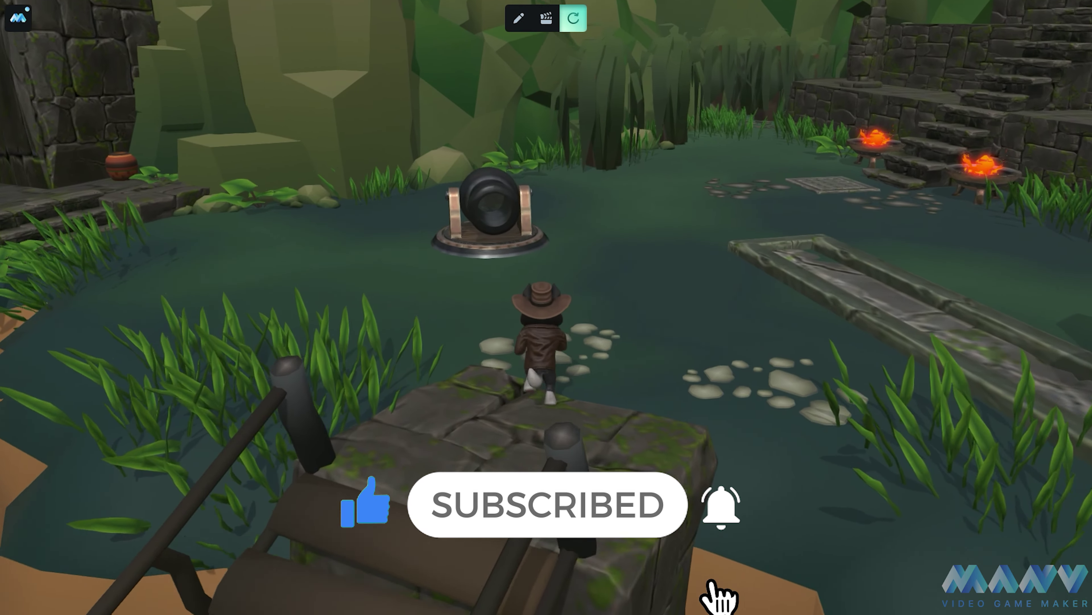
{"action": "key", "text": "w"}
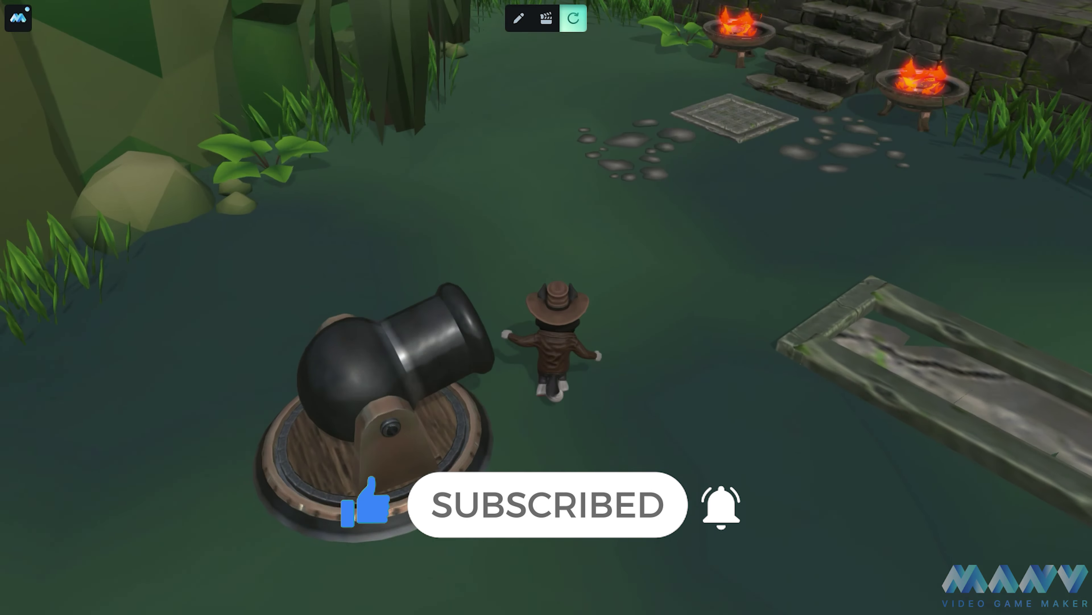
{"action": "key", "text": "w"}
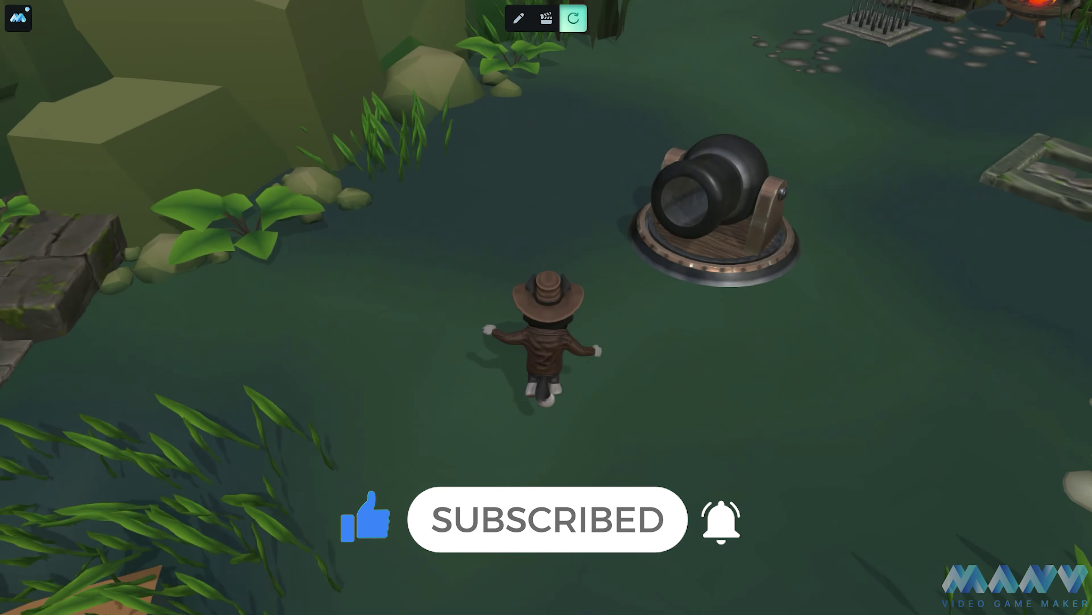